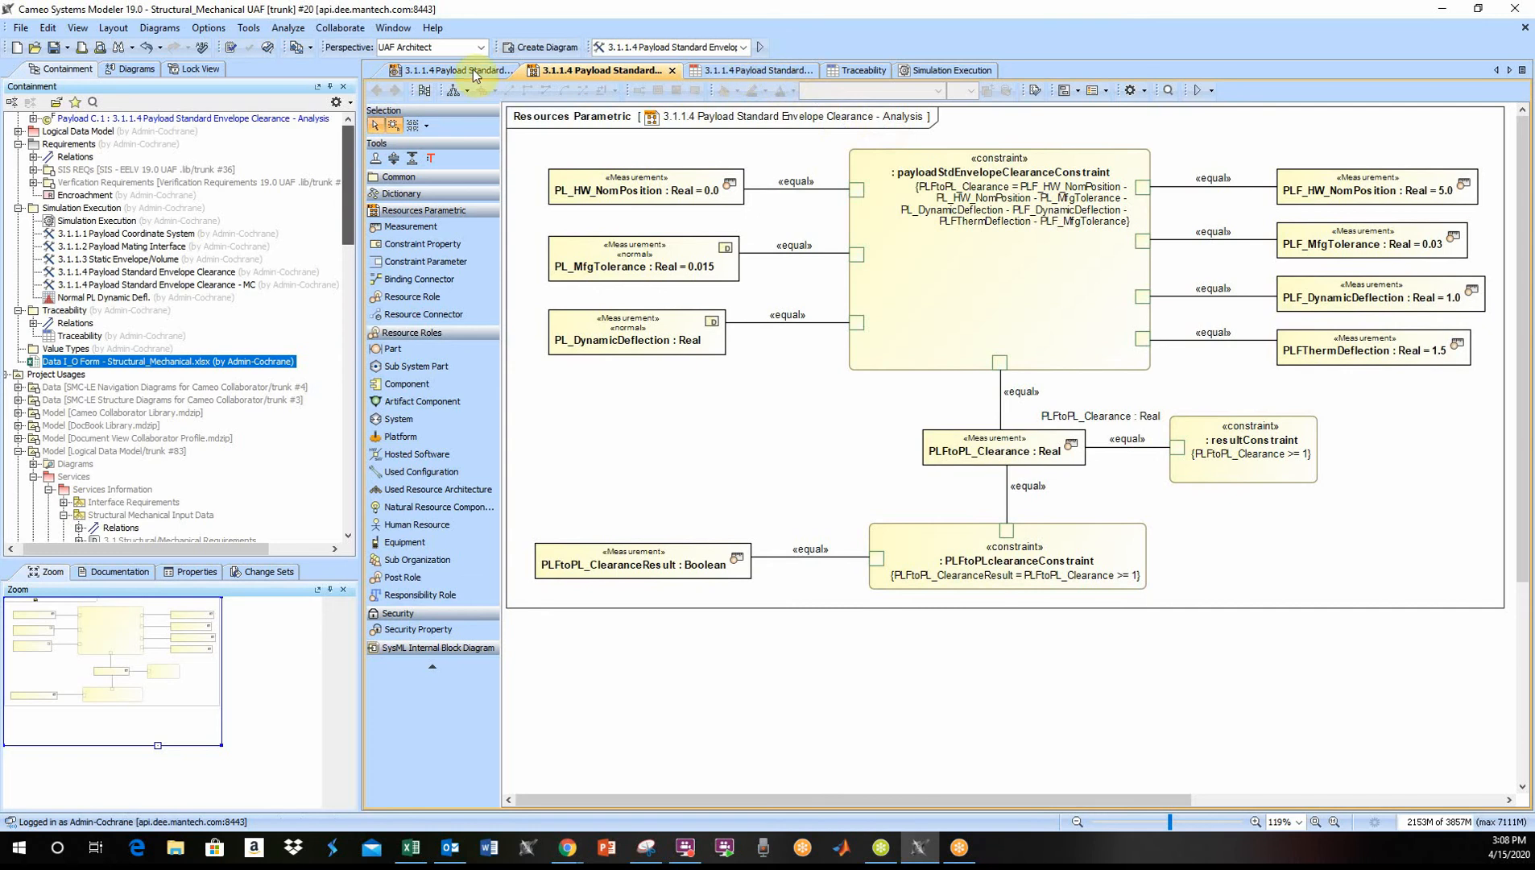
- Review the 3.1.1.4 Payload Standard Envelope Clearance simulation configuration, its instance table and the MC simulation configuration
{"action": "left_click", "coordinate": [934, 70]}
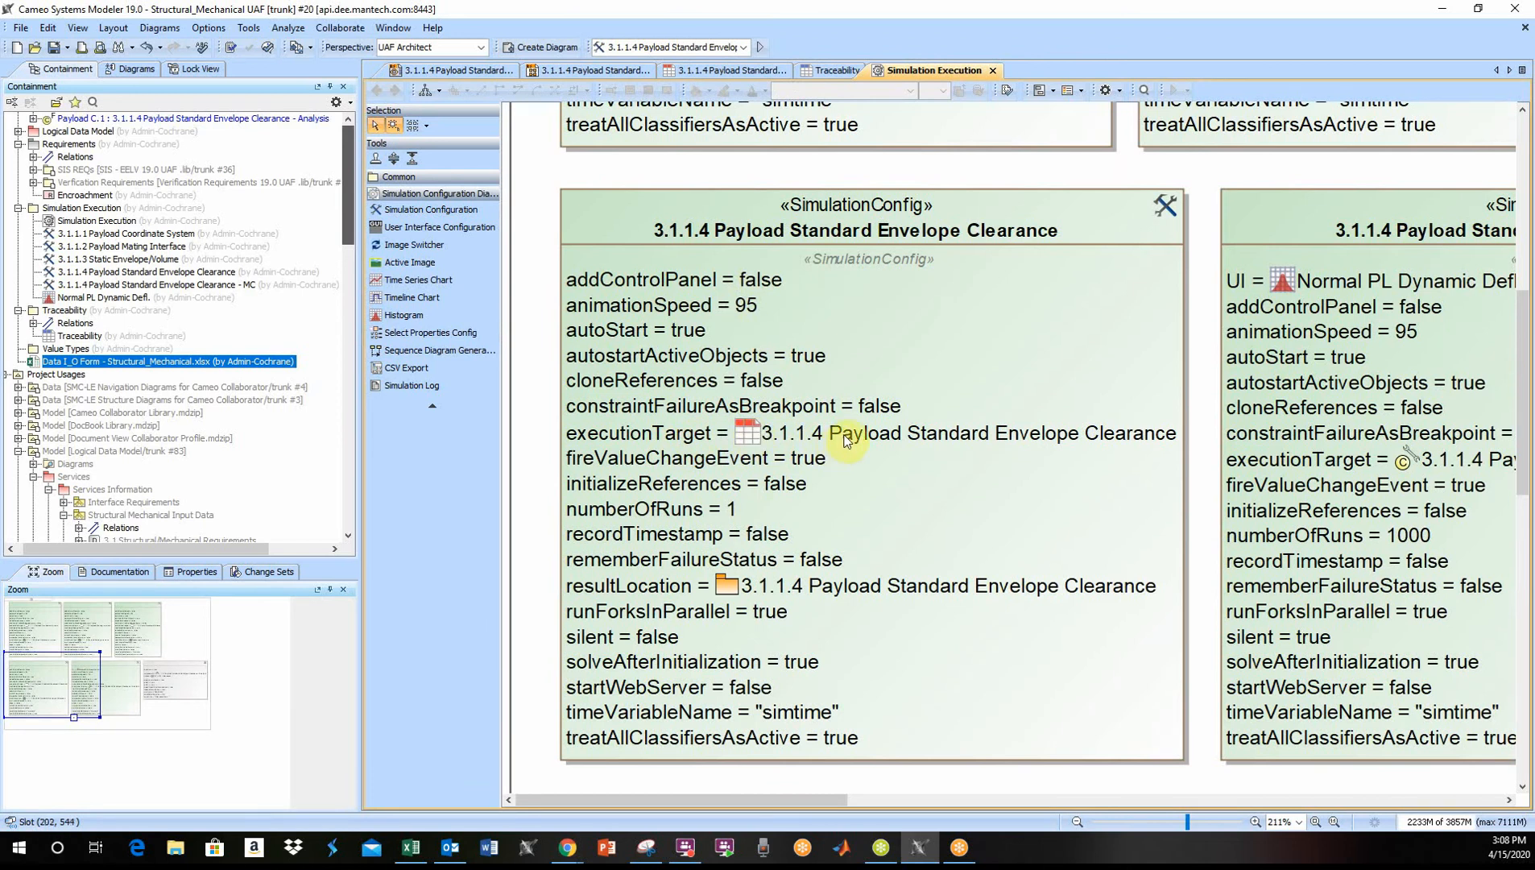
{"action": "left_click", "coordinate": [725, 70]}
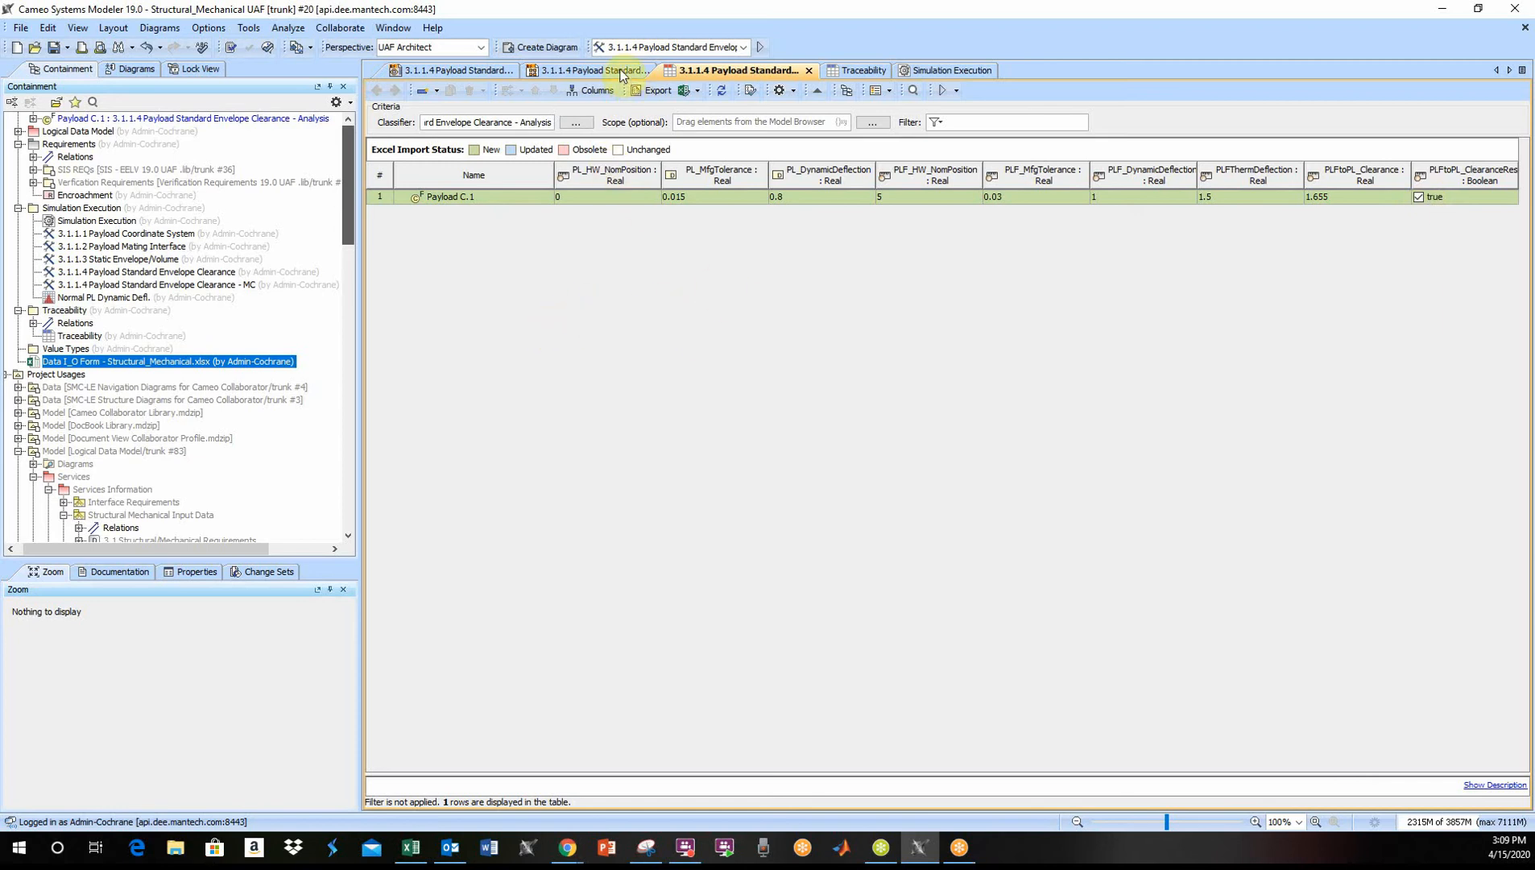
{"action": "left_click", "coordinate": [953, 71]}
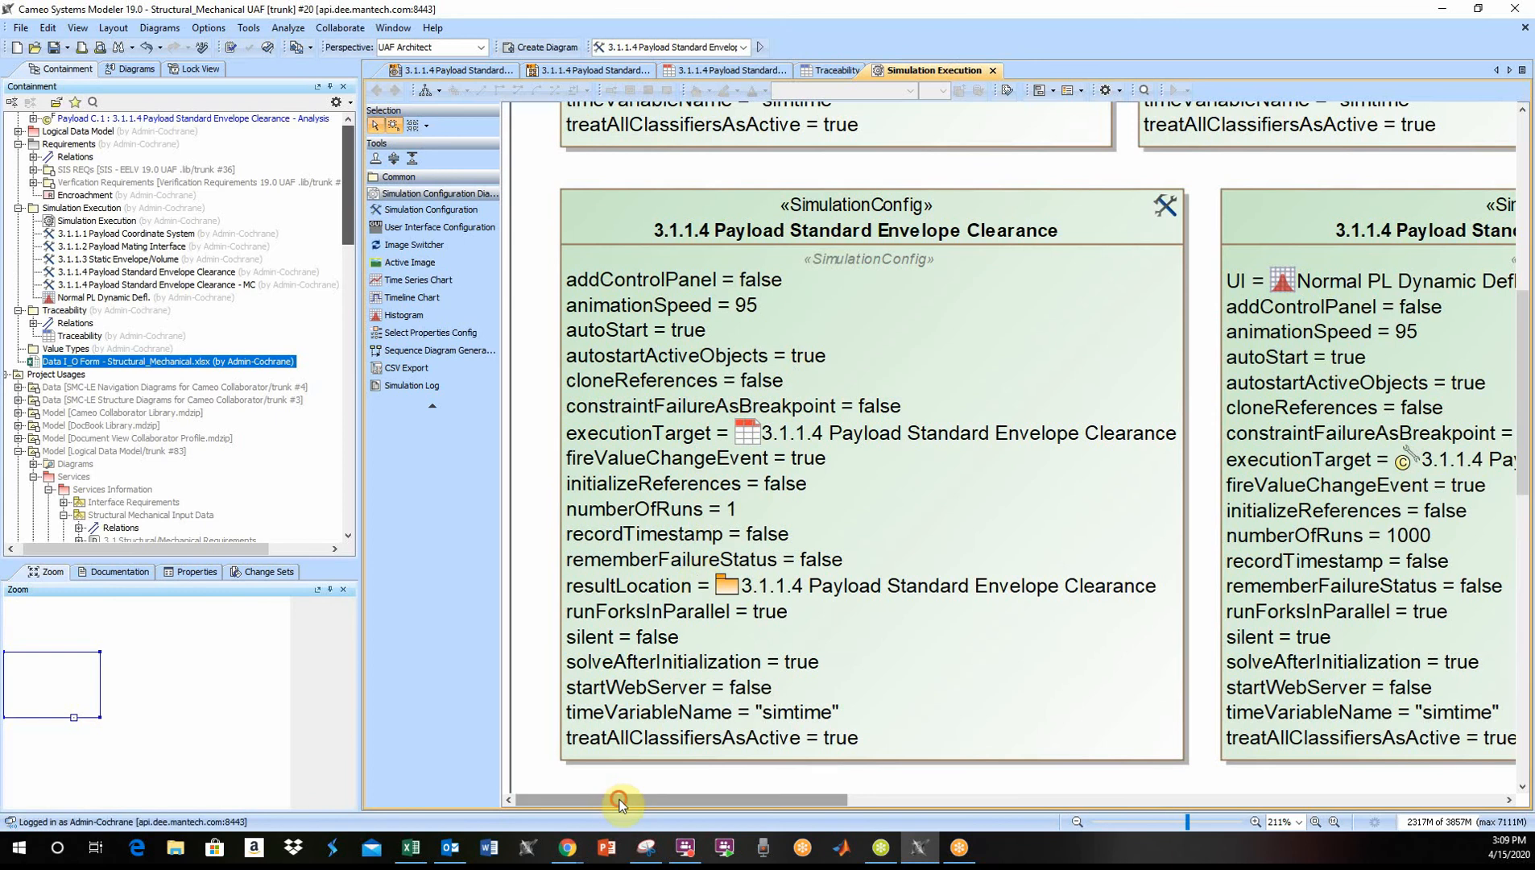
{"action": "left_click_drag", "start_coordinate": [636, 799], "coordinate": [809, 778]}
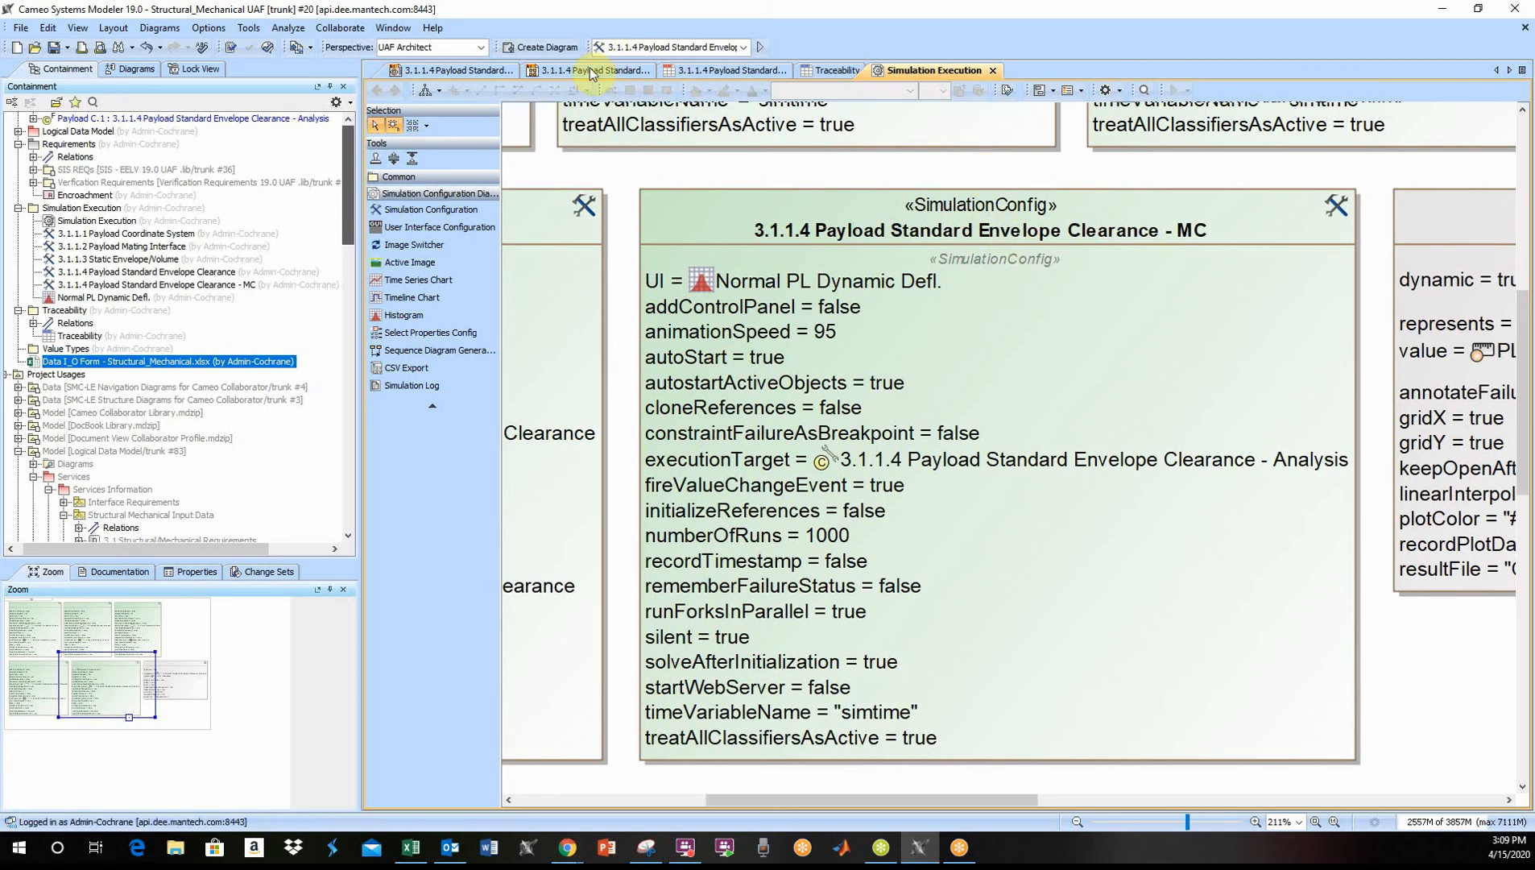
- Check the applied stereotypes, mean and standard deviation in the specification of PL_MfgTolerance on the clearance parametric diagram
{"action": "left_click", "coordinate": [613, 72]}
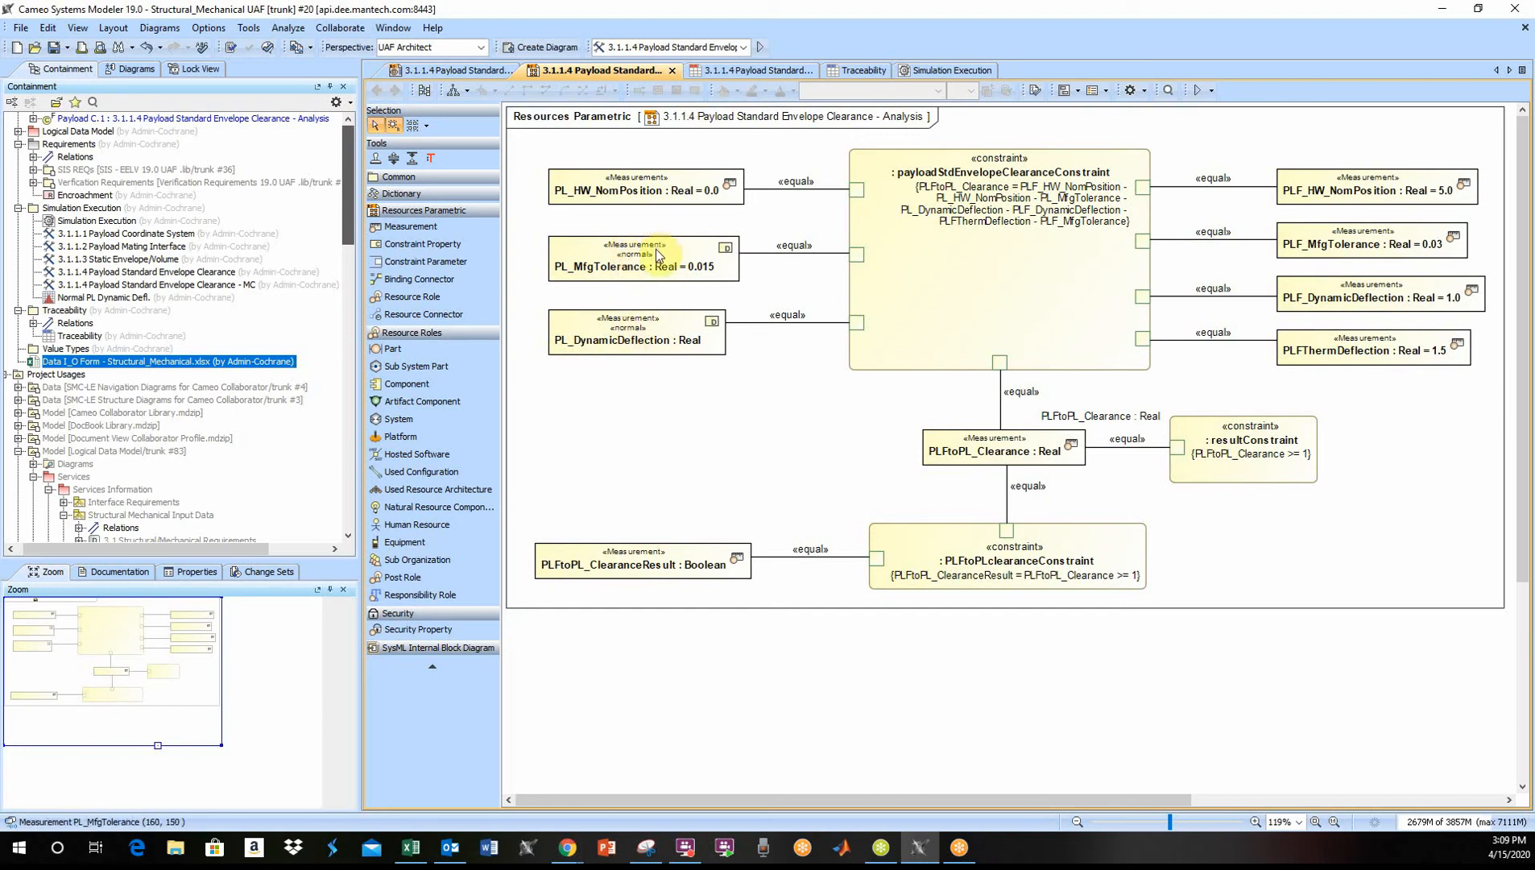
{"action": "left_click", "coordinate": [567, 244]}
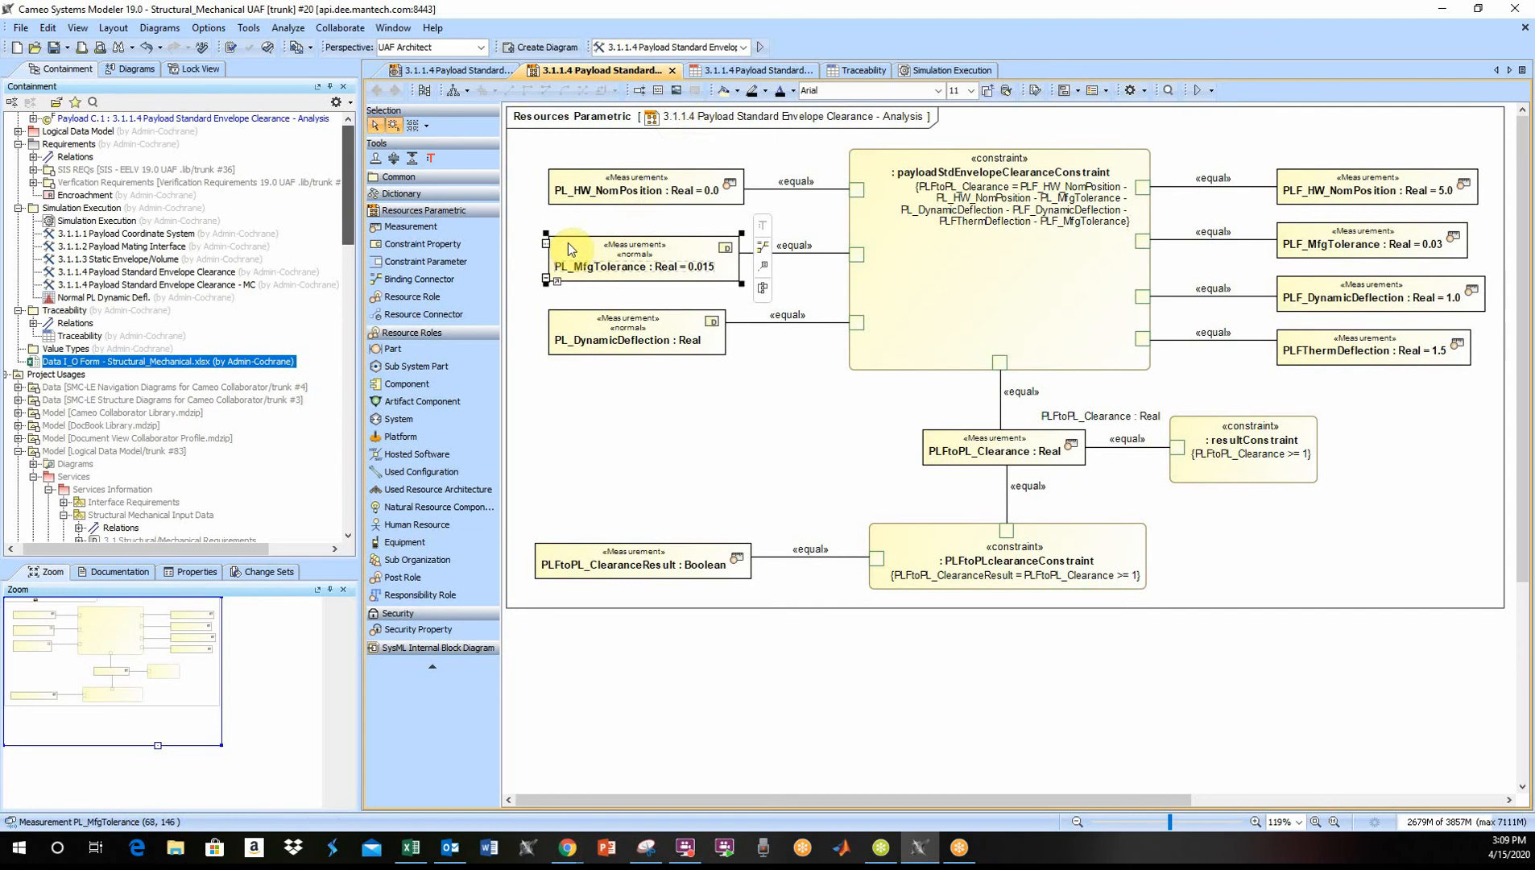
{"action": "double_click", "coordinate": [567, 243]}
{"action": "scroll", "coordinate": [900, 393], "scroll_direction": "down", "scroll_amount": 5}
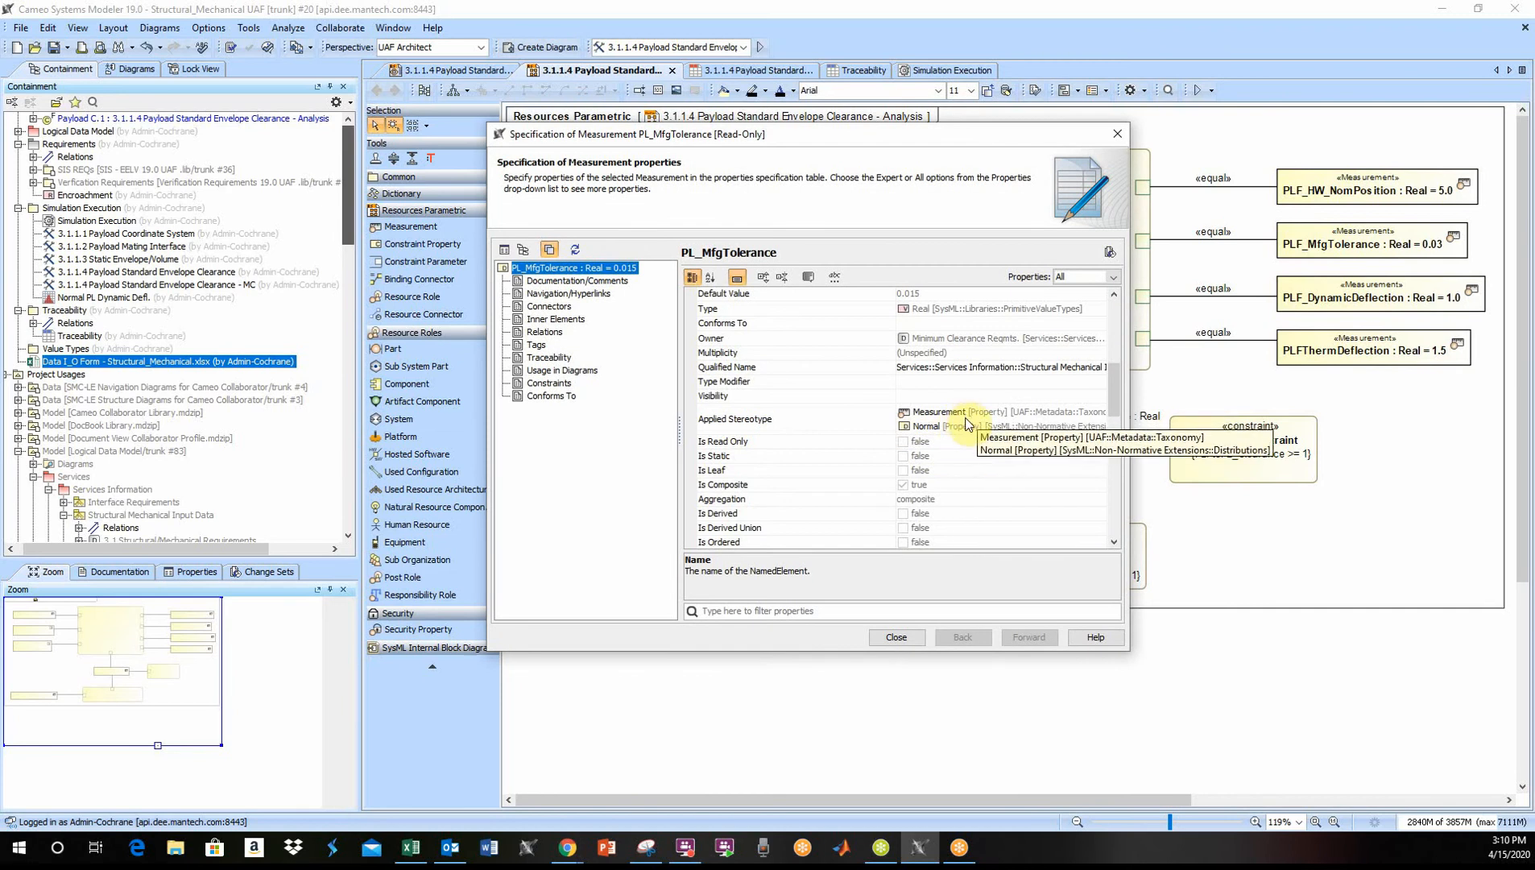
{"action": "scroll", "coordinate": [964, 421], "scroll_direction": "down", "scroll_amount": 5}
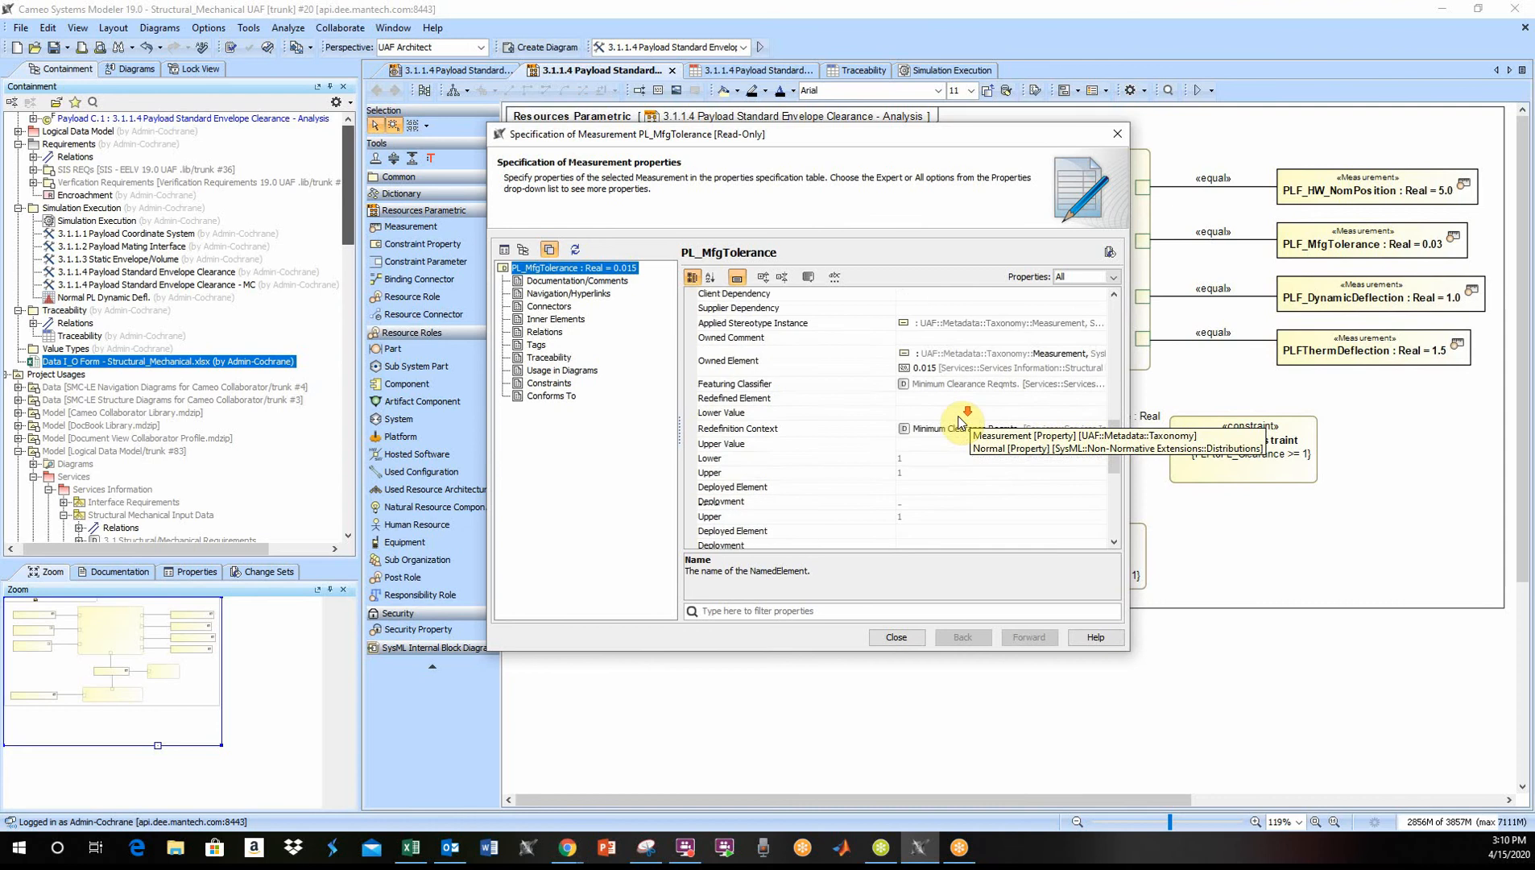
{"action": "scroll", "coordinate": [960, 421], "scroll_direction": "down", "scroll_amount": 3}
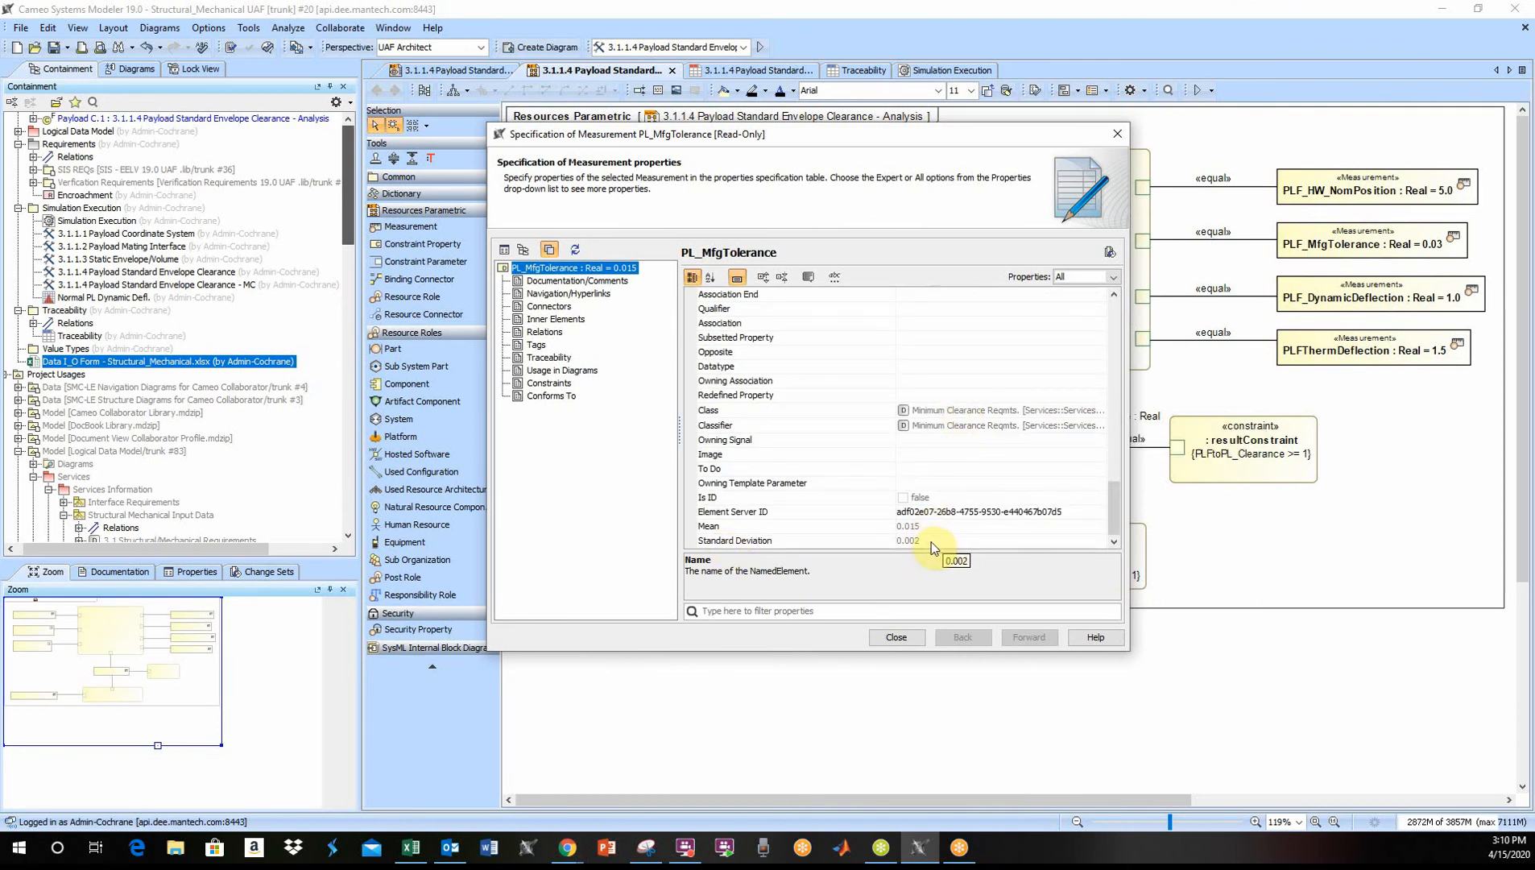
{"action": "left_click", "coordinate": [895, 636]}
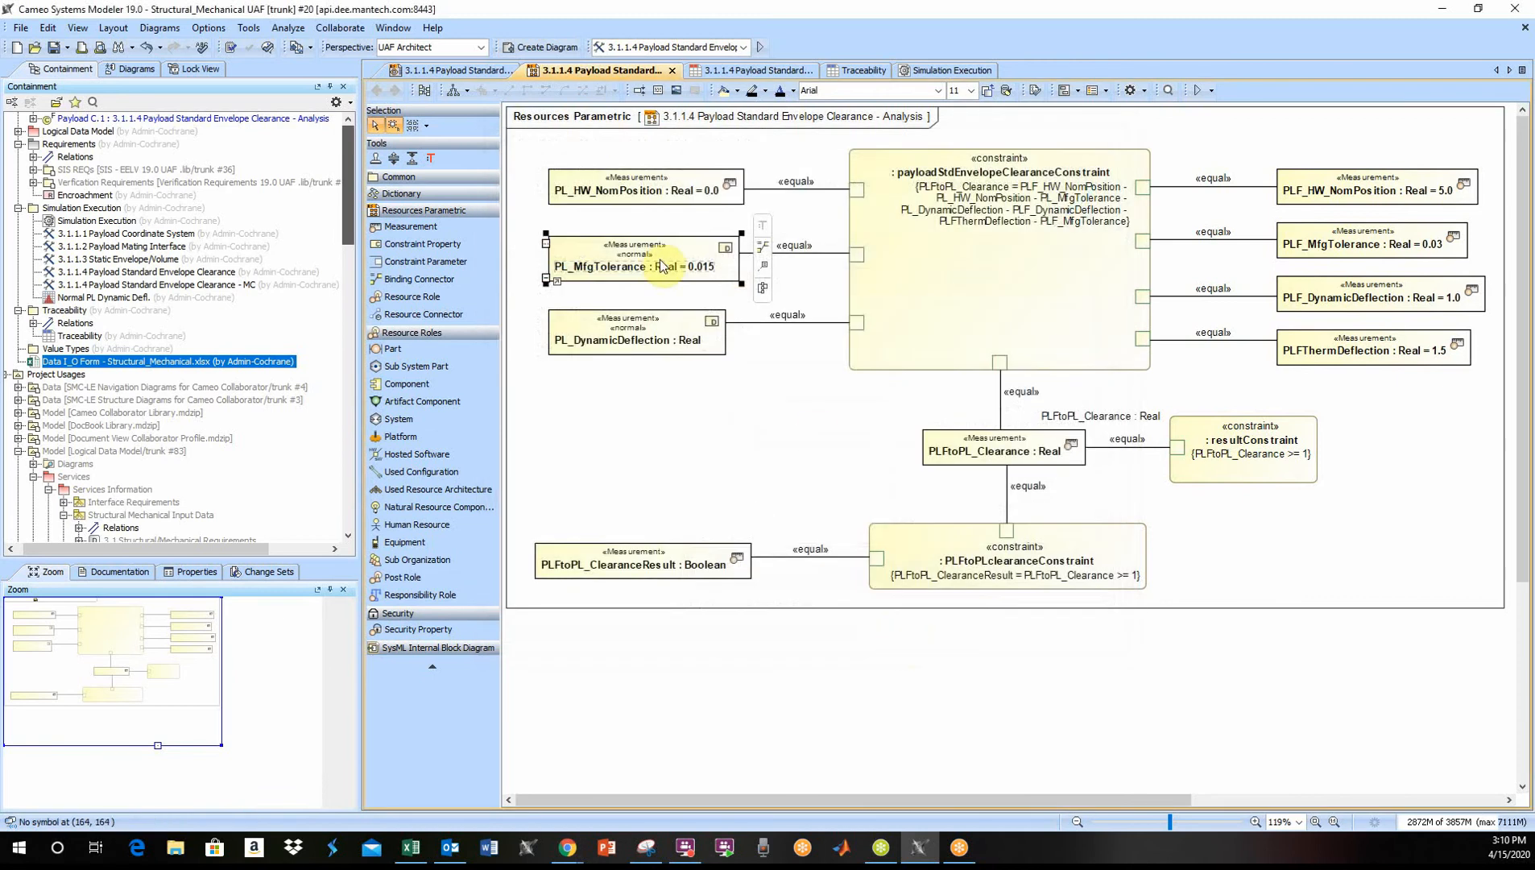
- Check the applied stereotypes, mean and standard deviation in the specification of the PL_DynamicDeflection measurement
{"action": "double_click", "coordinate": [571, 325]}
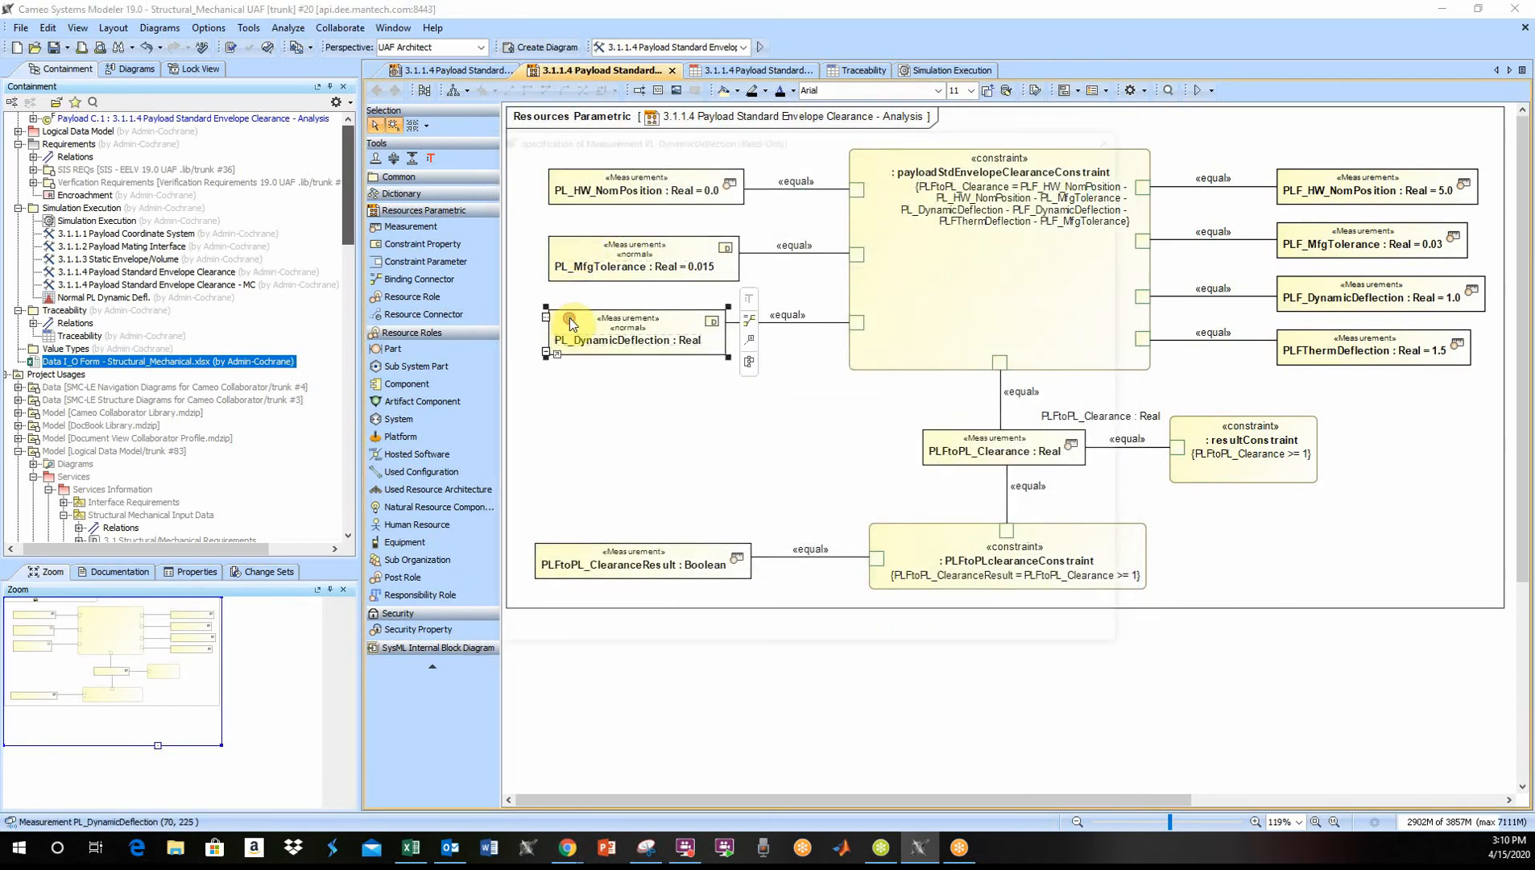
{"action": "scroll", "coordinate": [979, 399], "scroll_direction": "down", "scroll_amount": 3}
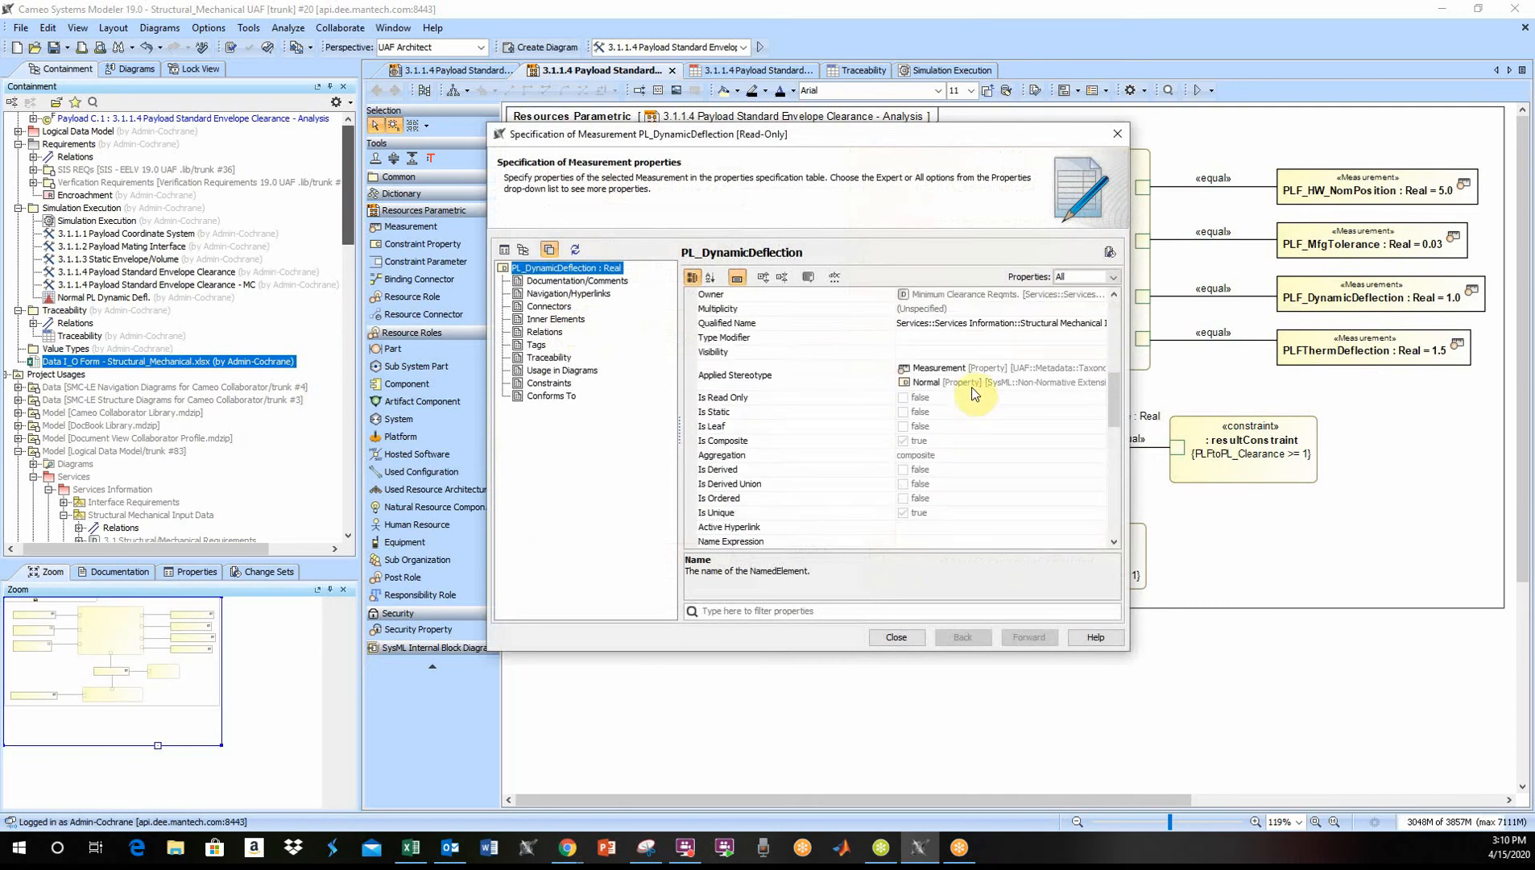
{"action": "scroll", "coordinate": [974, 395], "scroll_direction": "down", "scroll_amount": 6}
{"action": "scroll", "coordinate": [967, 380], "scroll_direction": "down", "scroll_amount": 2}
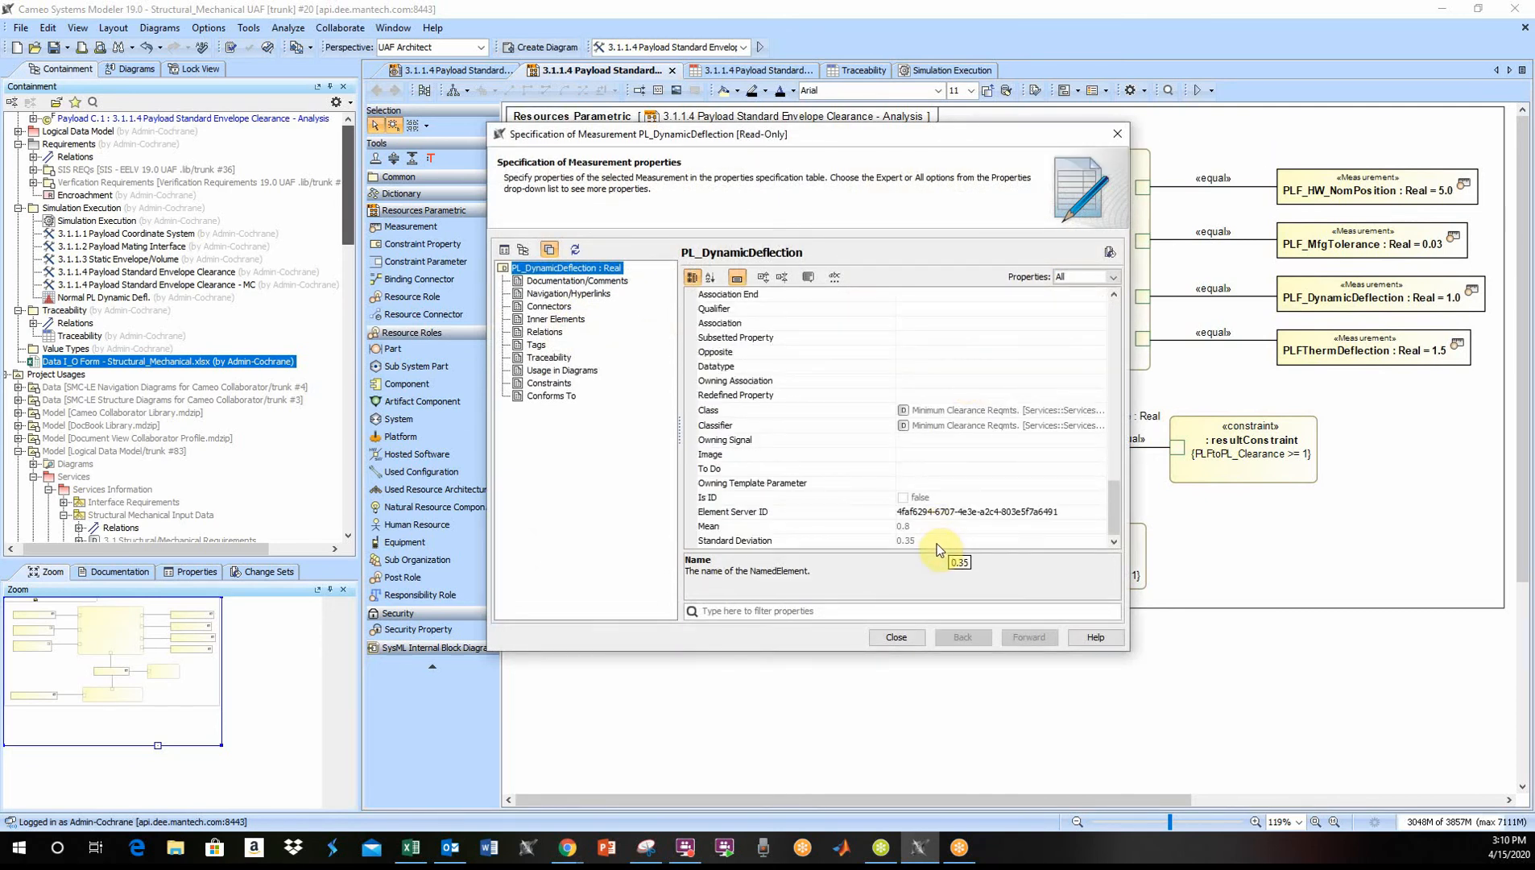
{"action": "left_click", "coordinate": [898, 637]}
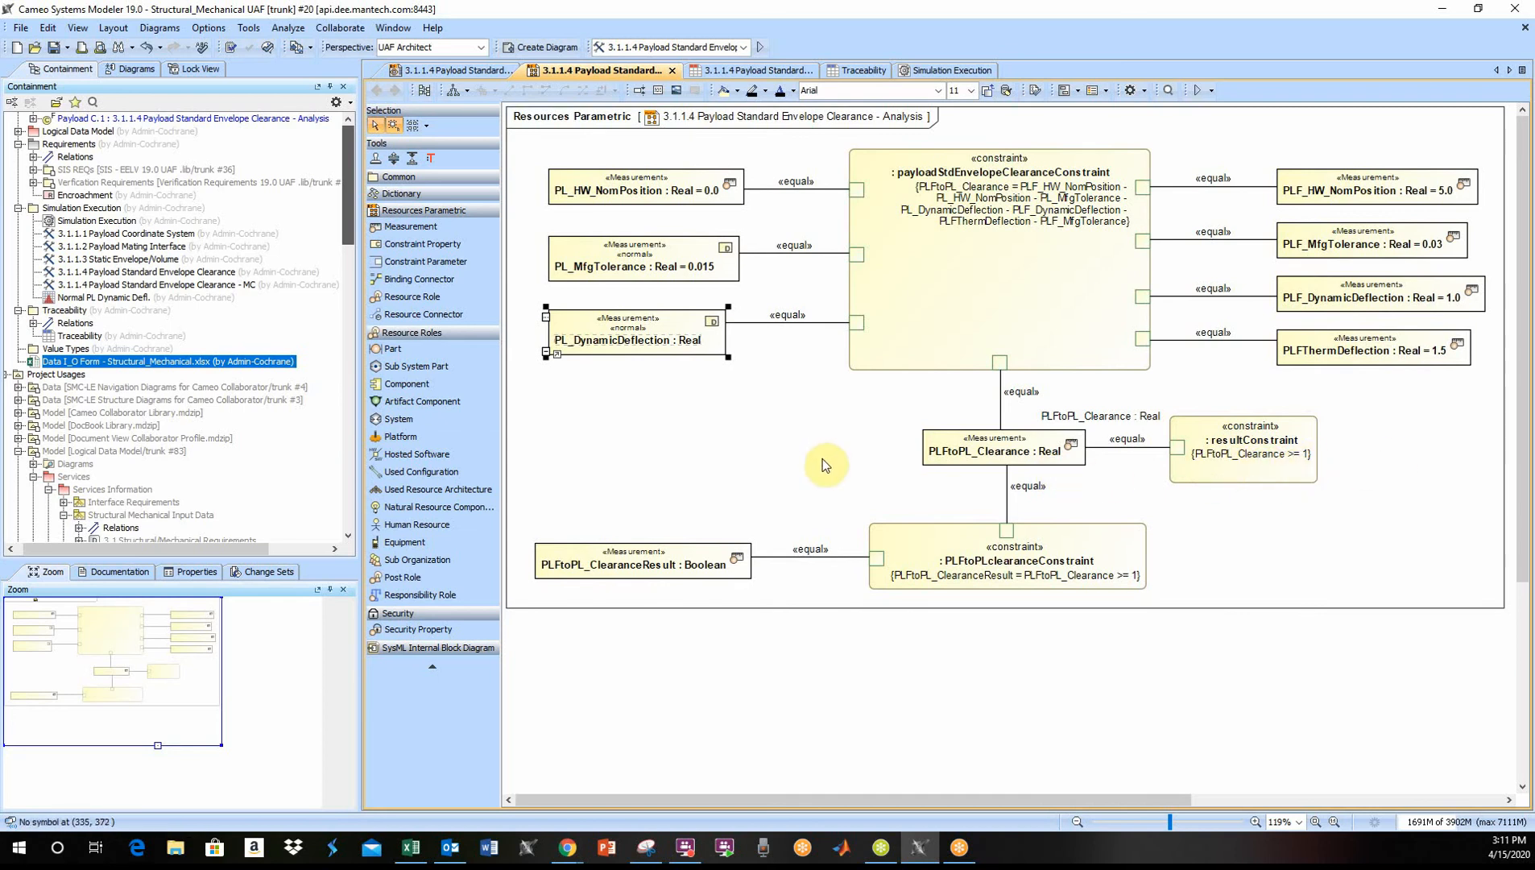
- Examine the number of runs in the MC simulation configuration and the settings of the Normal PL Dynamic Defl. histogram
{"action": "left_click", "coordinate": [933, 71]}
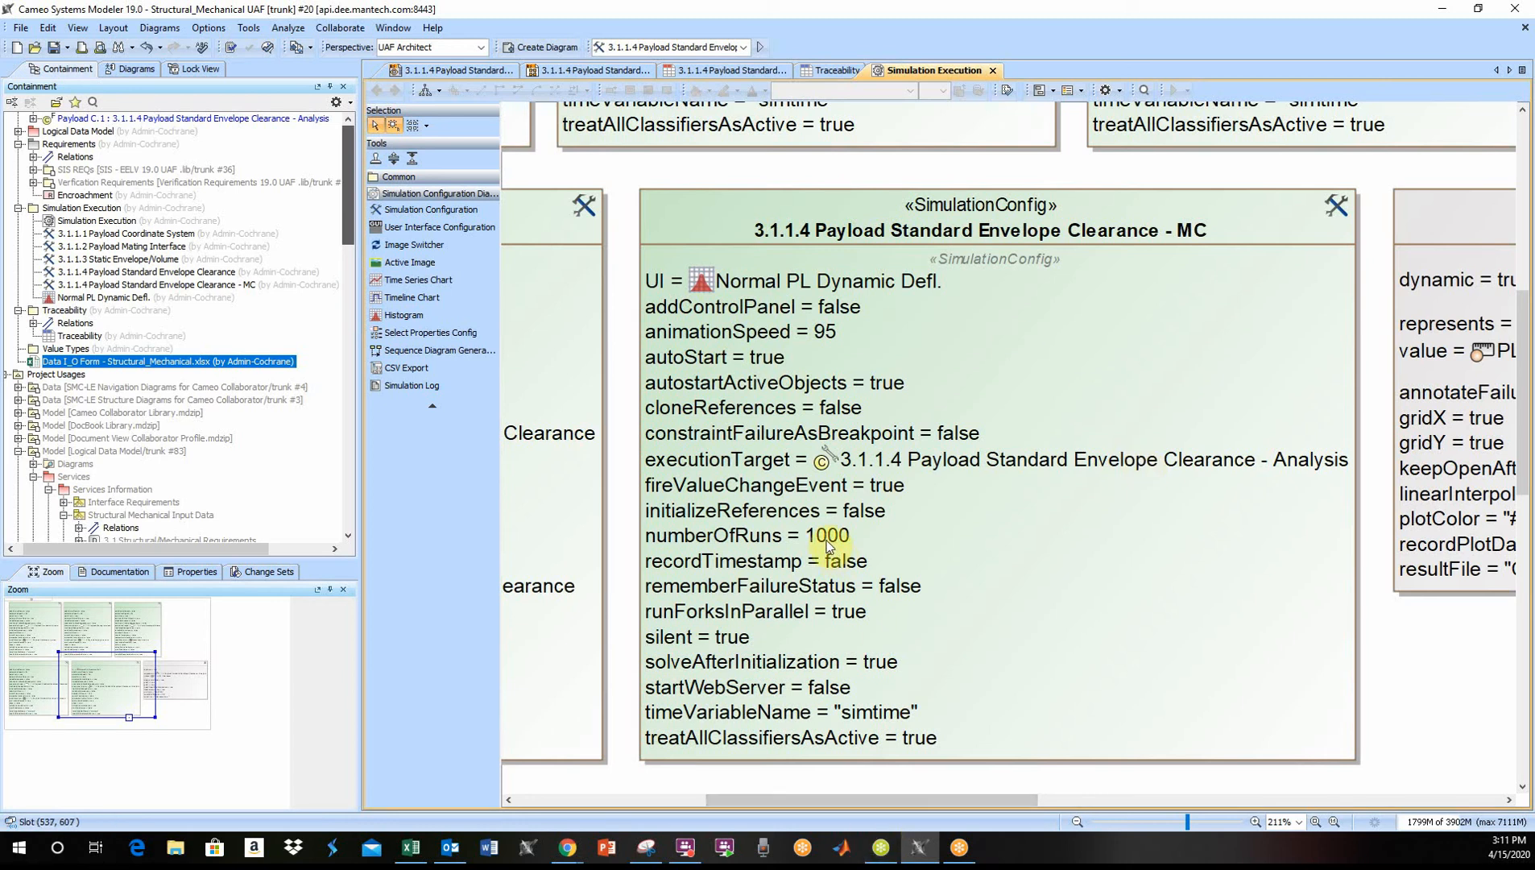
{"action": "left_click_drag", "start_coordinate": [813, 796], "coordinate": [1046, 819]}
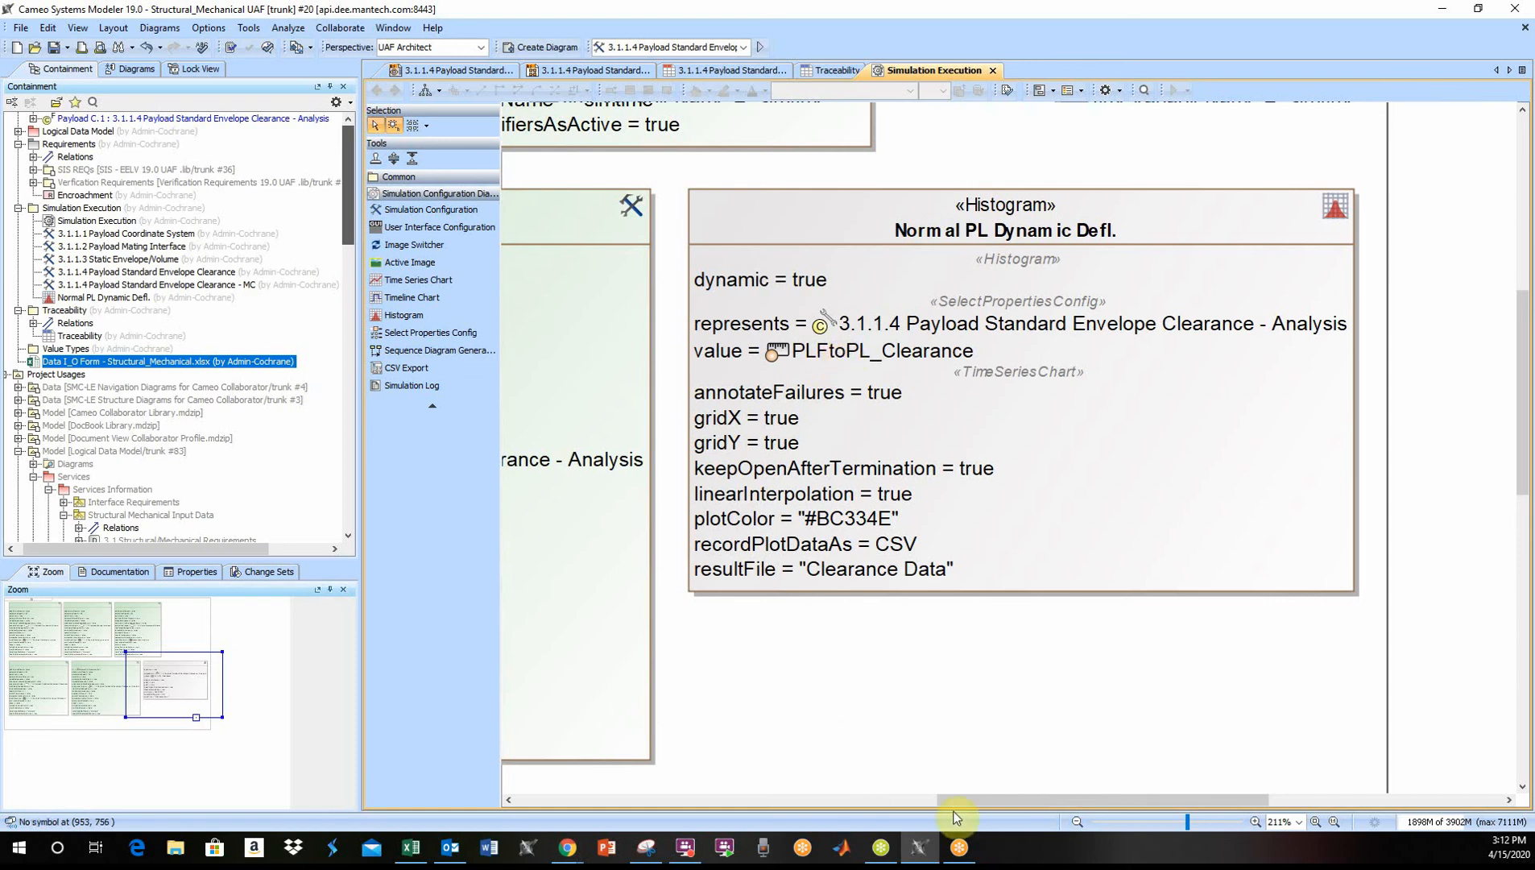
{"action": "left_click_drag", "start_coordinate": [985, 798], "coordinate": [907, 770]}
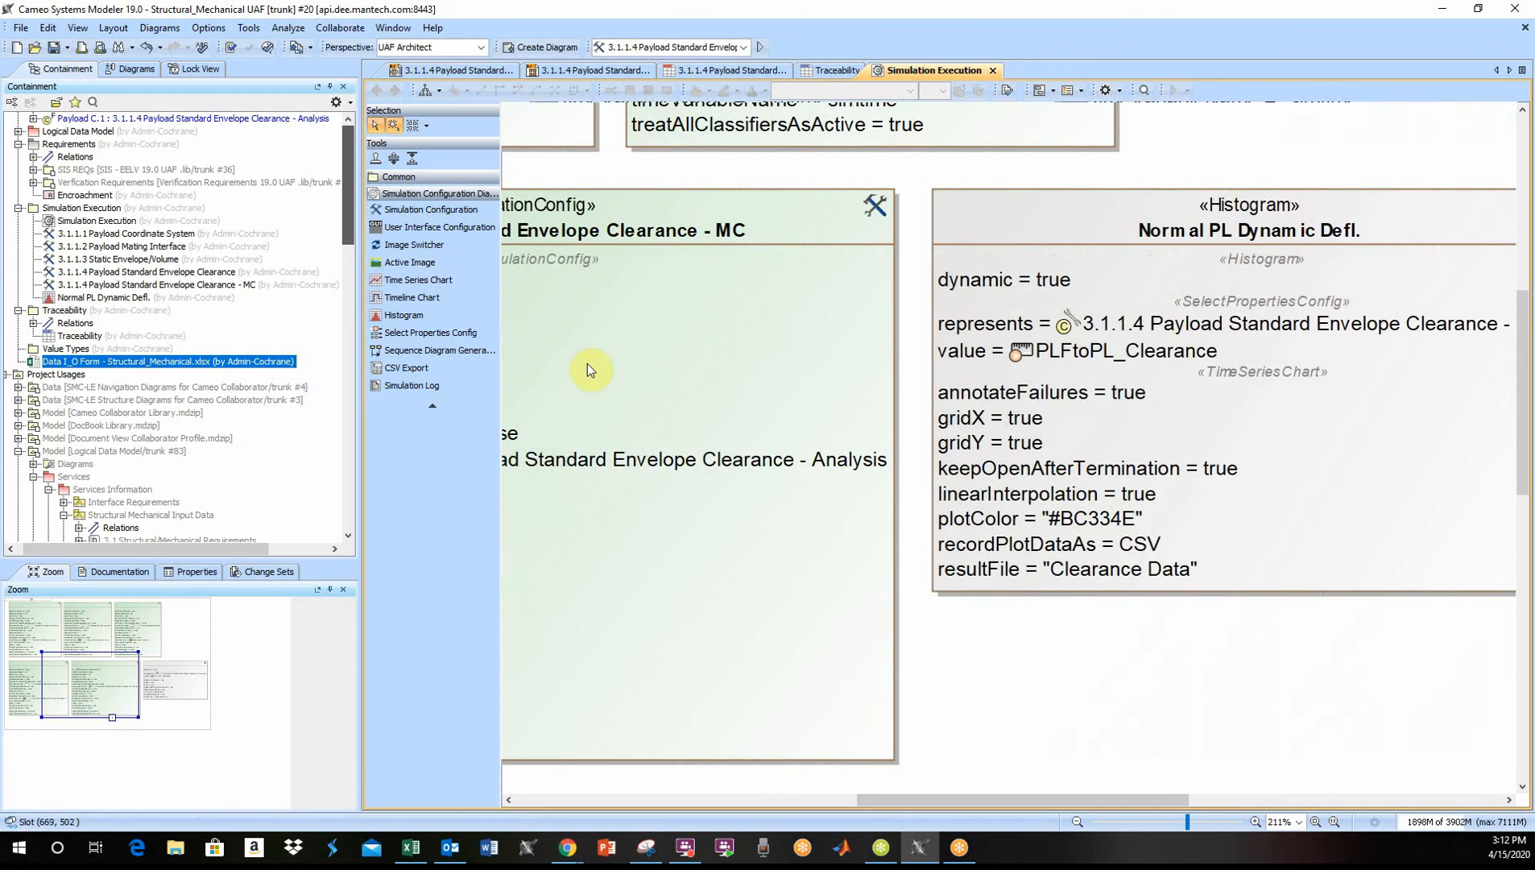
- Run the 3.1.1.4 Payload Standard Envelope Clearance - MC simulation and bring its clearance histogram over the diagram
{"action": "left_click", "coordinate": [744, 48]}
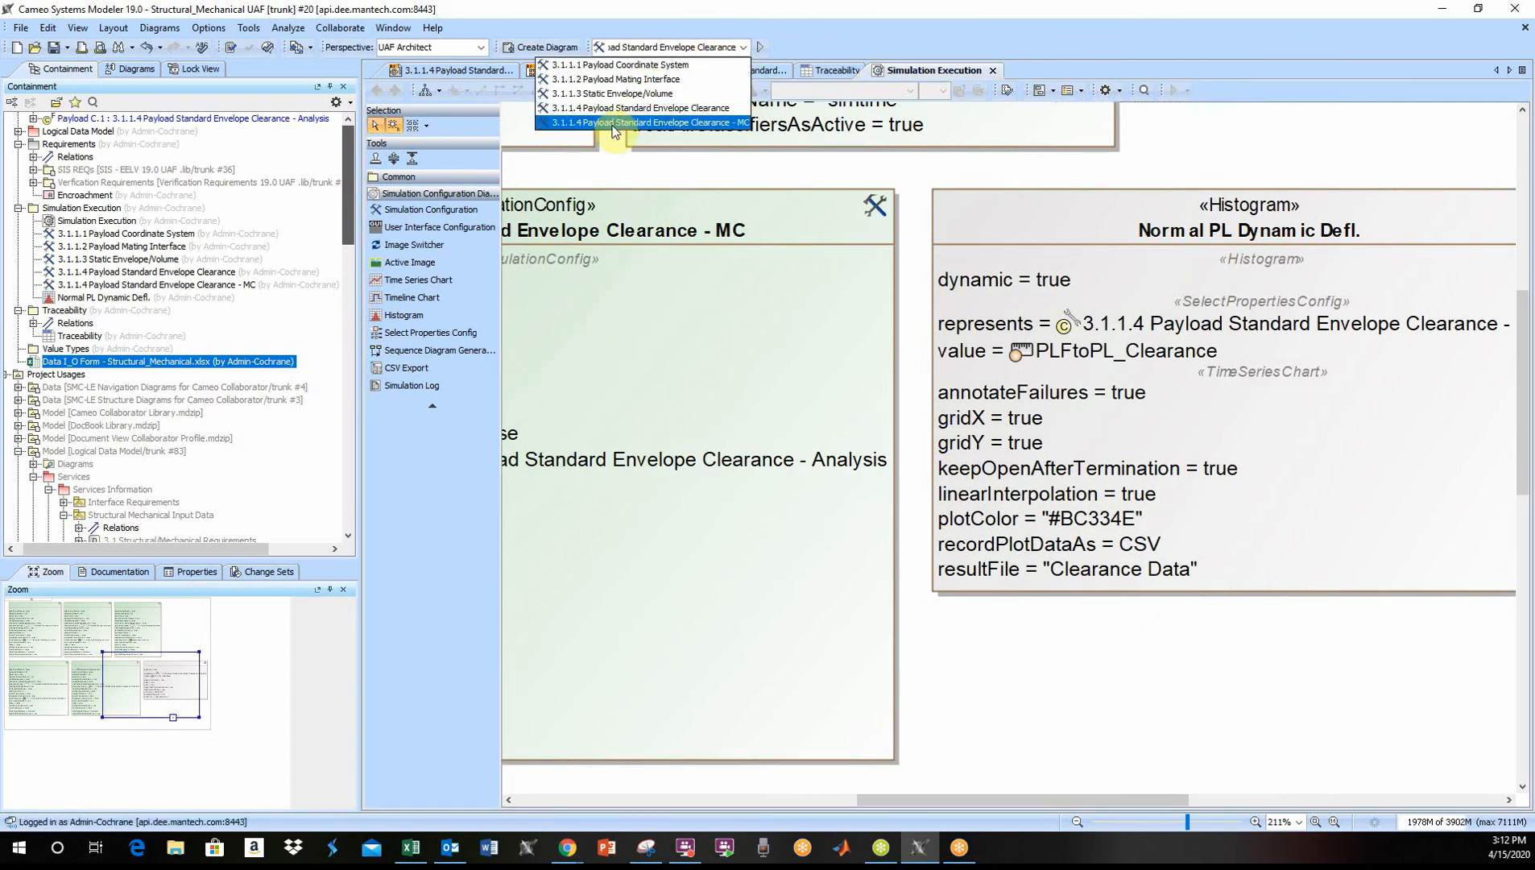
{"action": "left_click", "coordinate": [690, 122]}
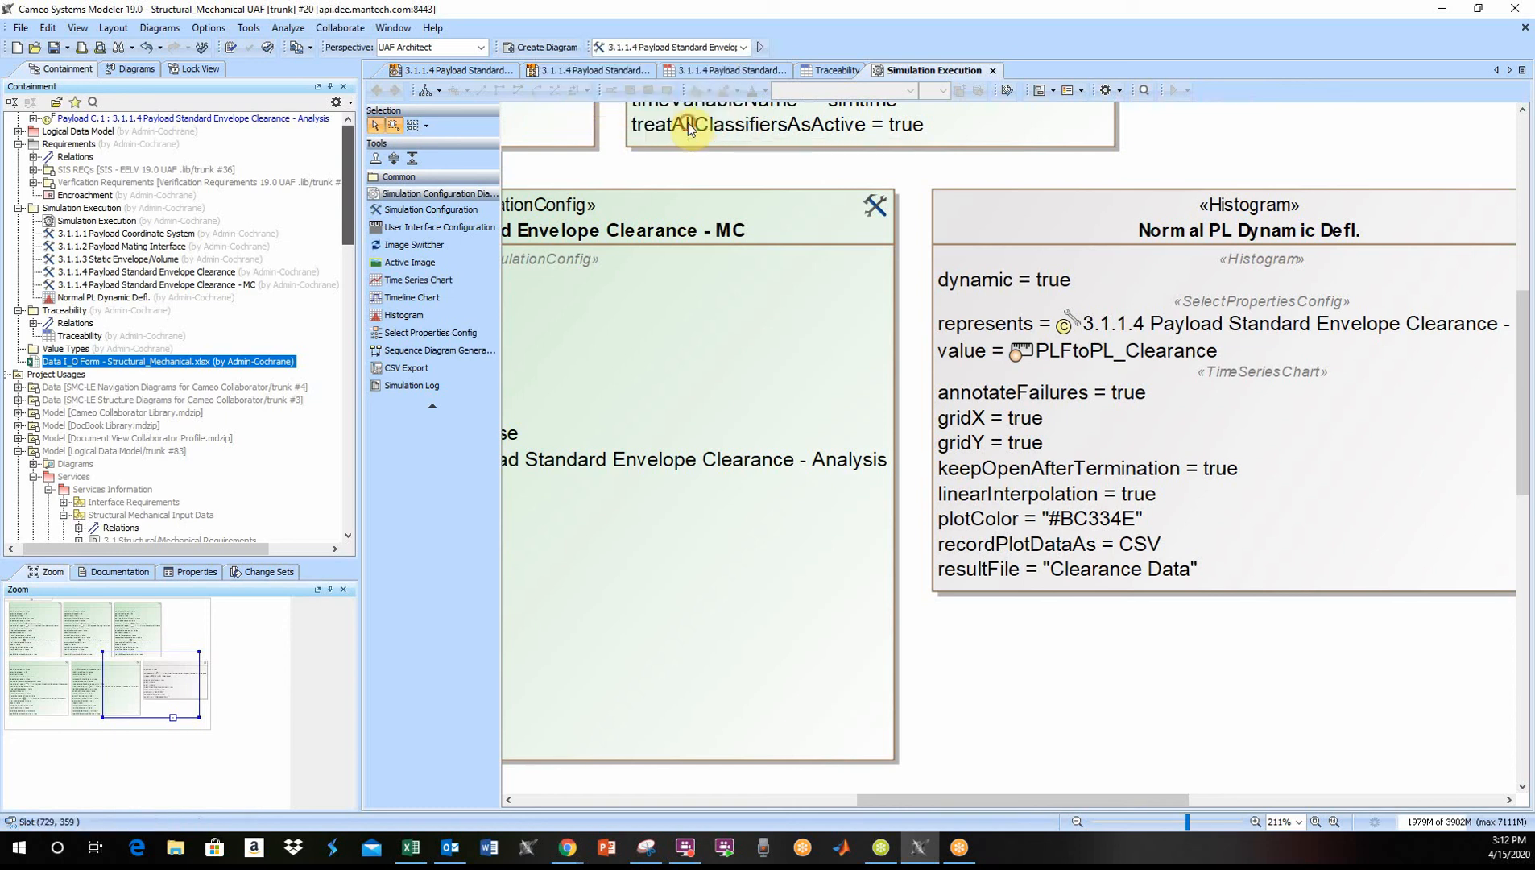
{"action": "left_click", "coordinate": [760, 49]}
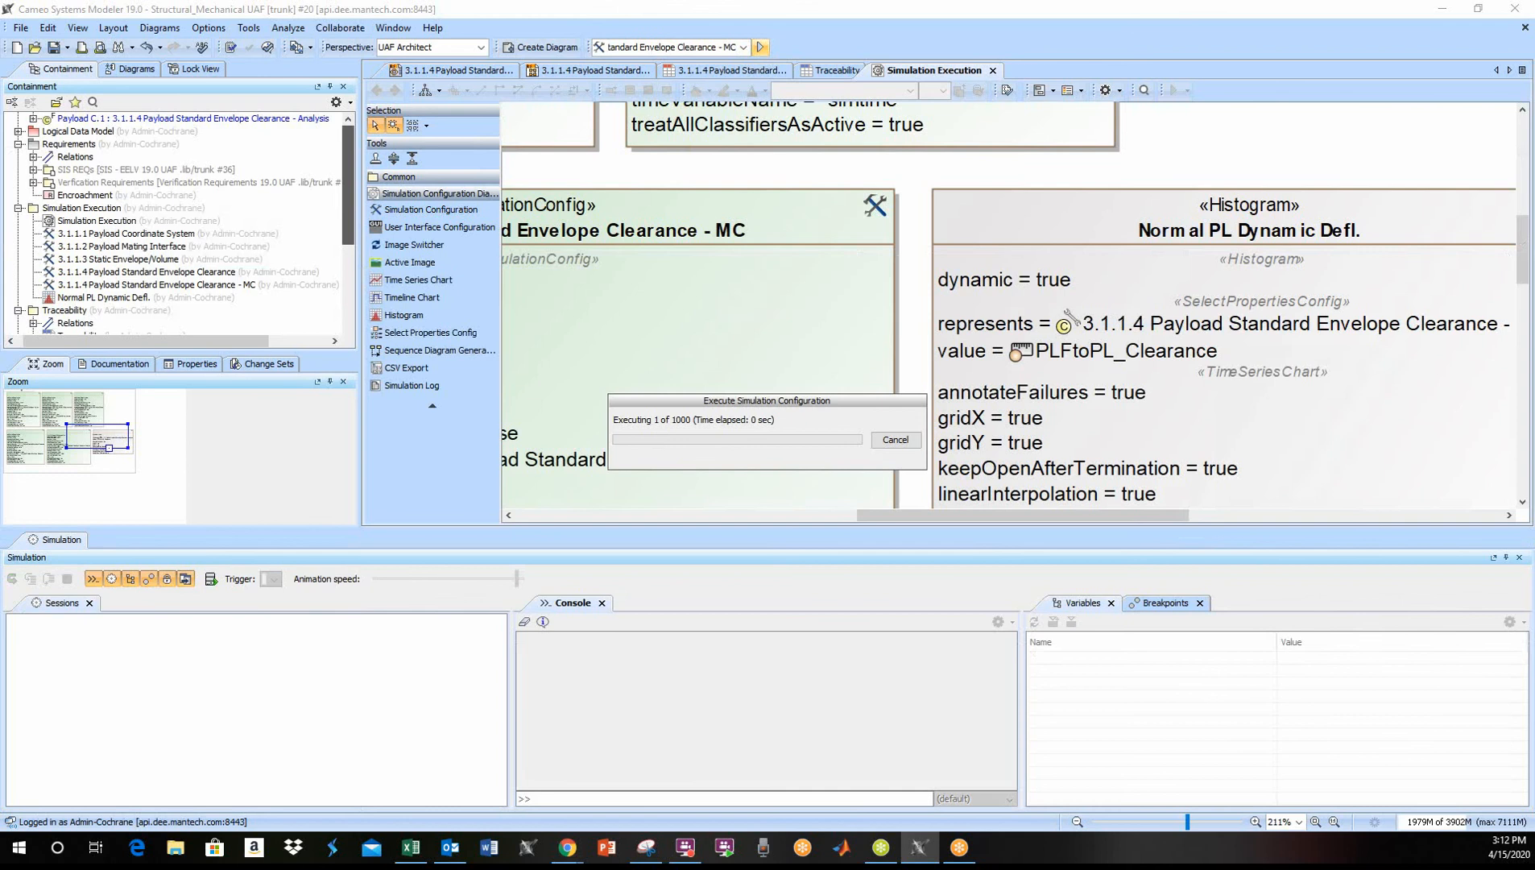
{"action": "left_click_drag", "start_coordinate": [321, 201], "coordinate": [661, 192]}
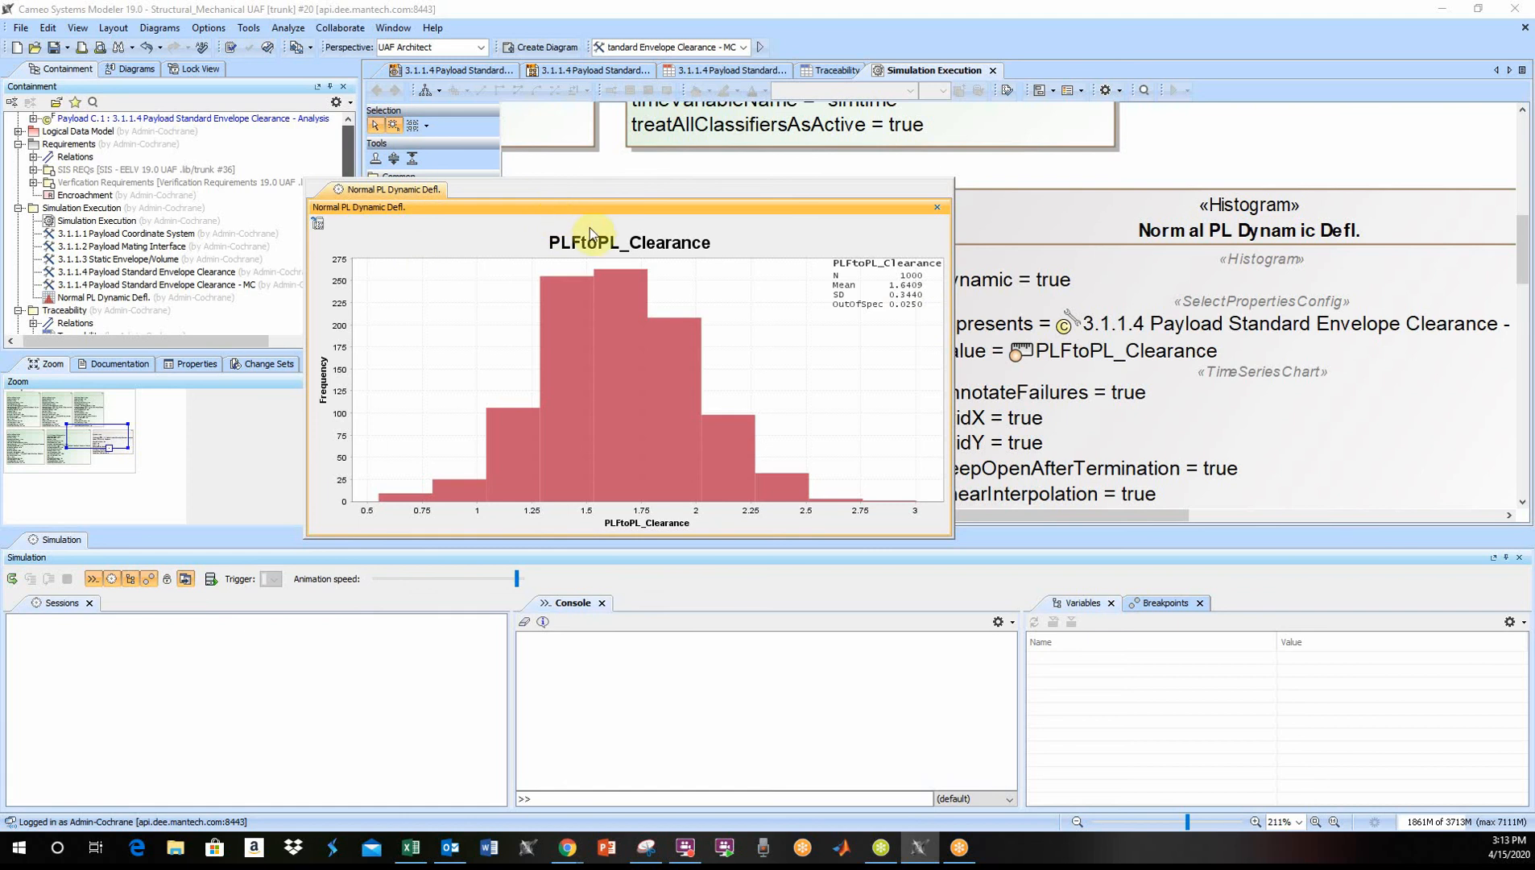
- Move the histogram window off the diagram and close the Simulation pane
{"action": "left_click", "coordinate": [1007, 217]}
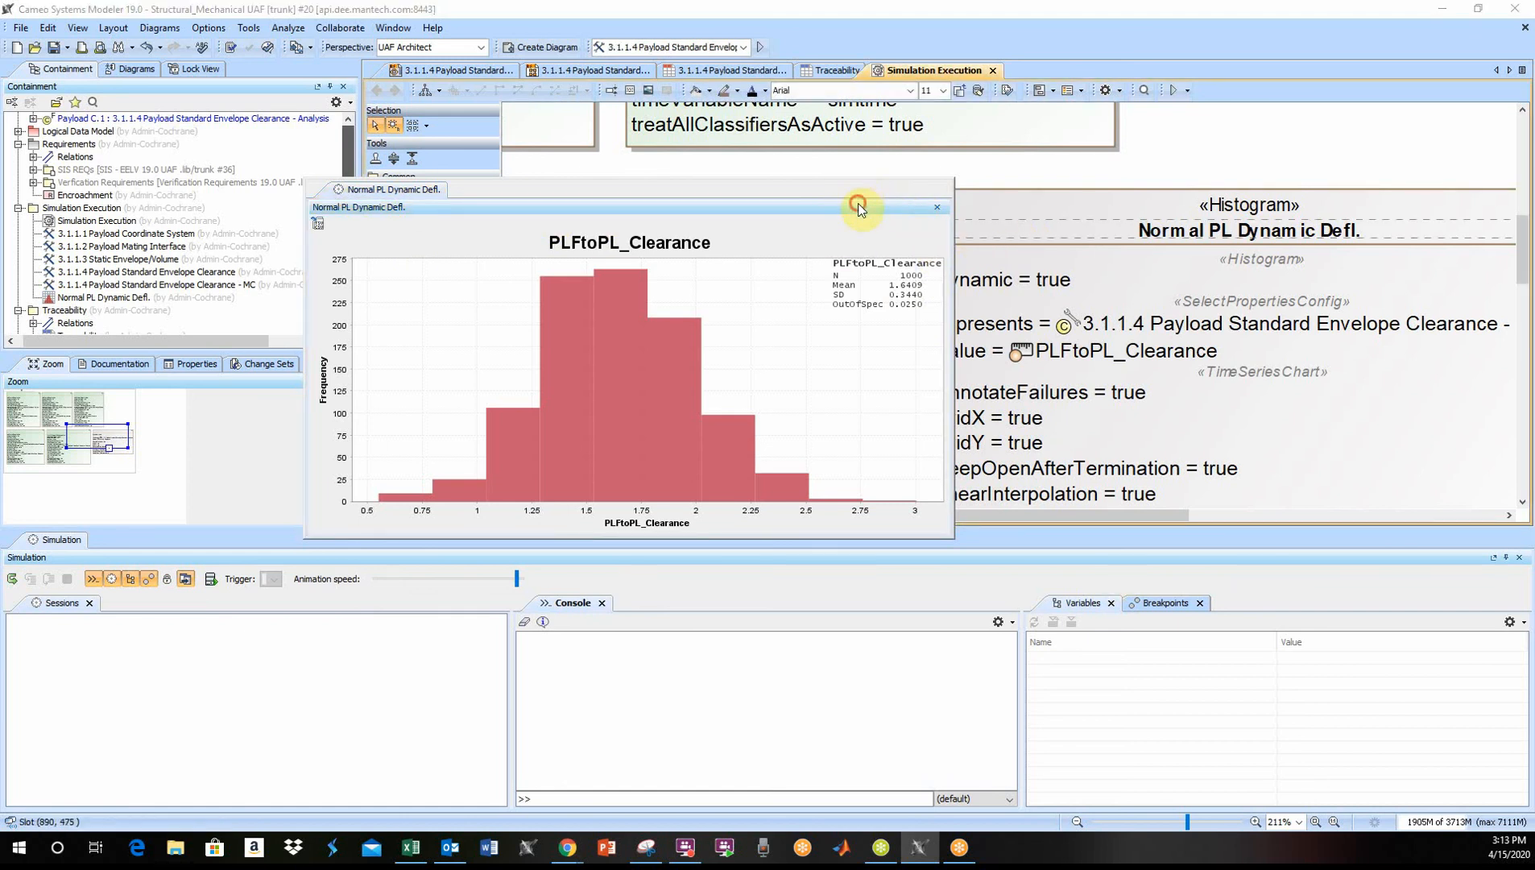
{"action": "left_click_drag", "start_coordinate": [860, 203], "coordinate": [0, 161]}
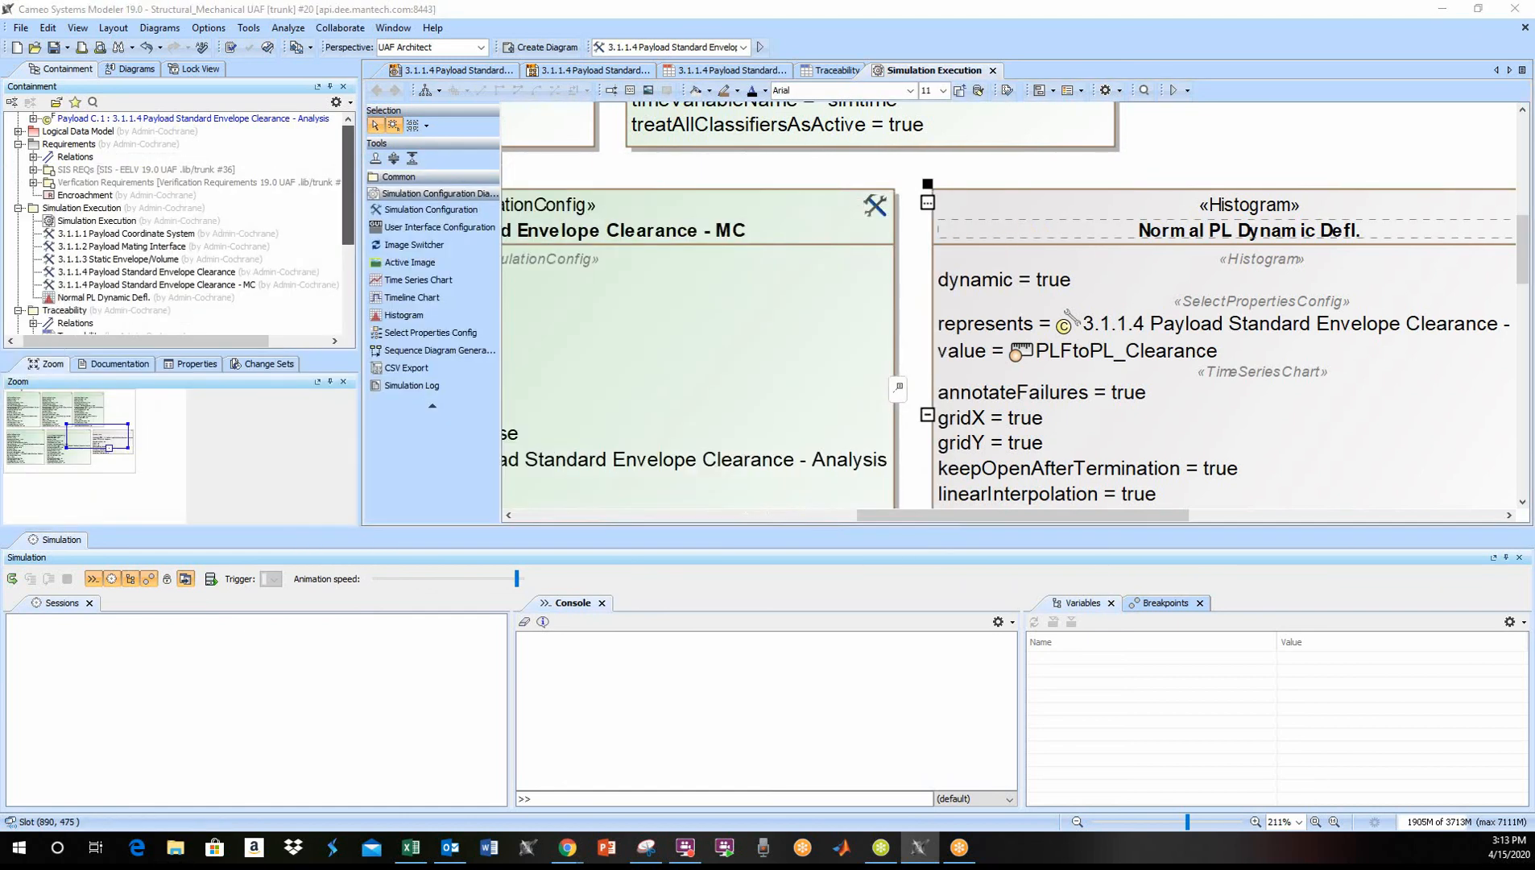
{"action": "left_click", "coordinate": [1519, 558]}
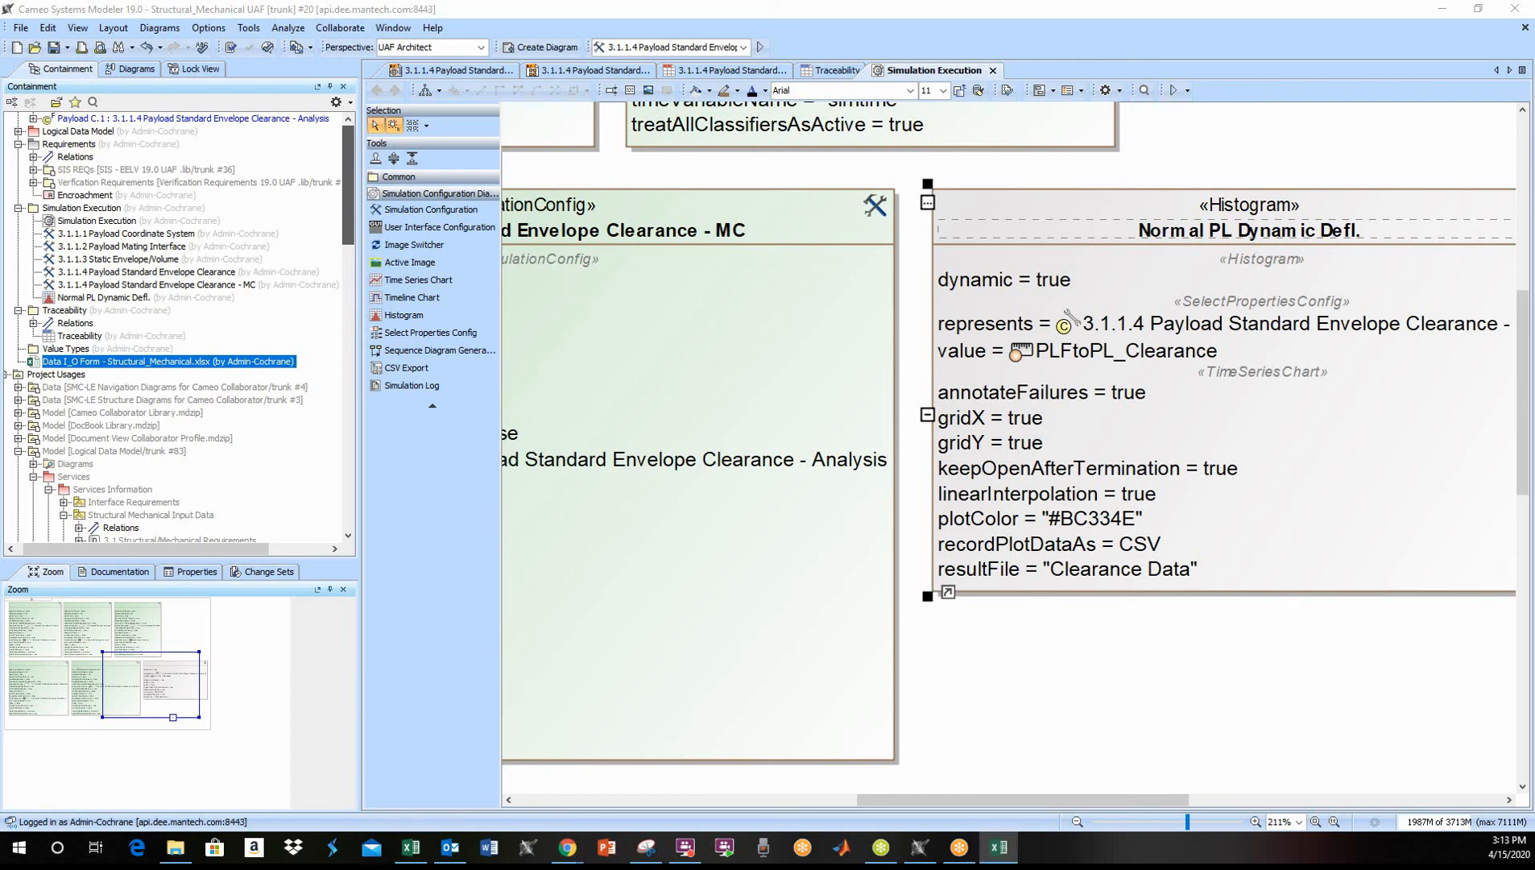
- Switch to the Clearance Data workbook in Excel, bring it fully on screen and widen column A to fit its heading
{"action": "left_click_drag", "start_coordinate": [0, 199], "coordinate": [745, 64]}
{"action": "left_click_drag", "start_coordinate": [900, 10], "coordinate": [621, 2]}
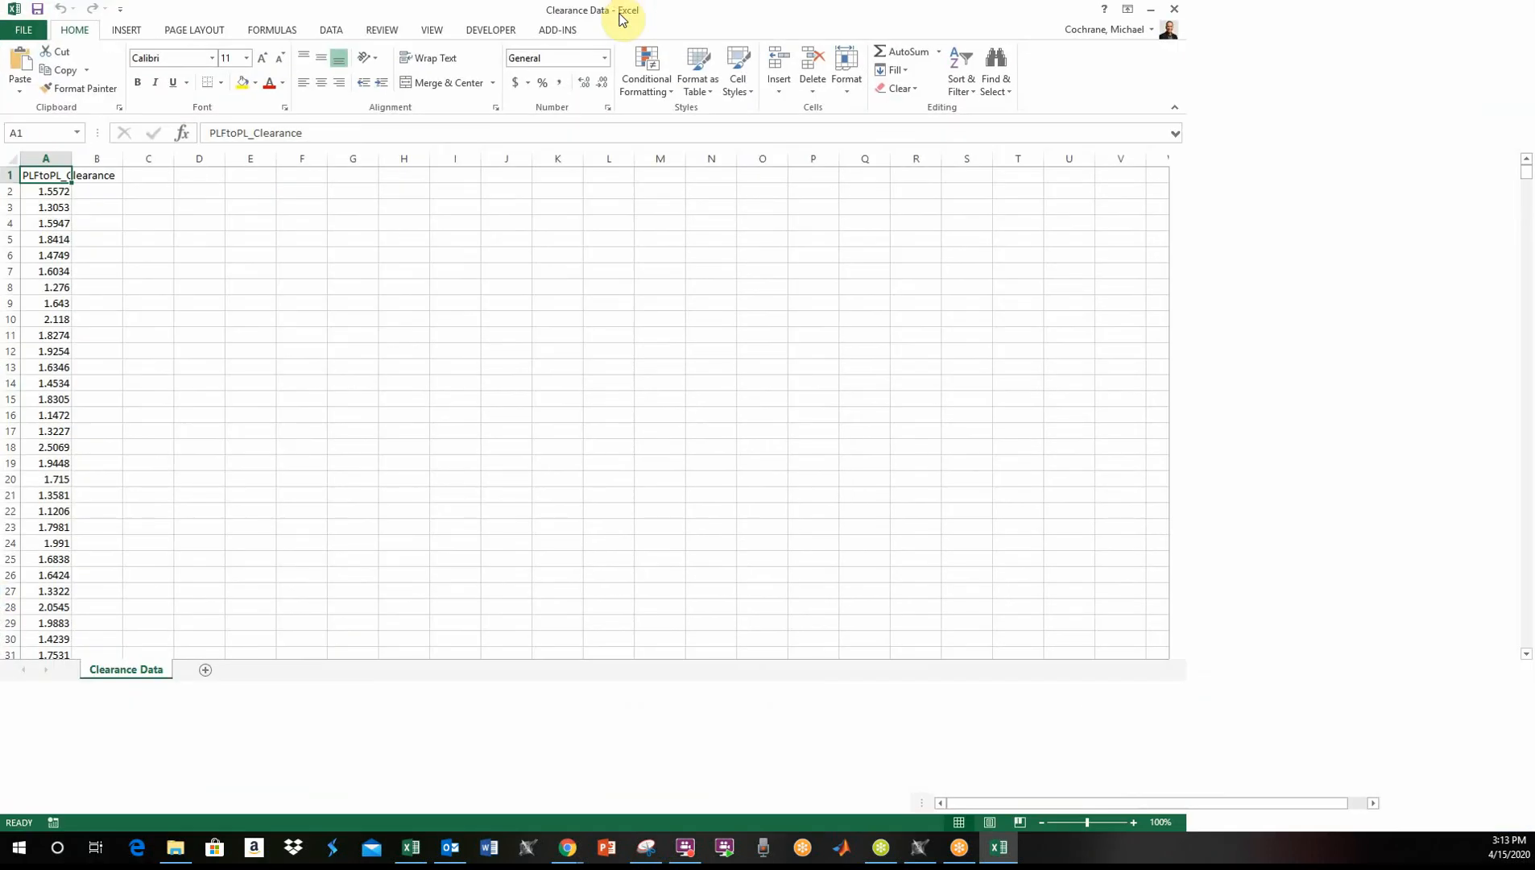
{"action": "left_click_drag", "start_coordinate": [72, 158], "coordinate": [156, 165]}
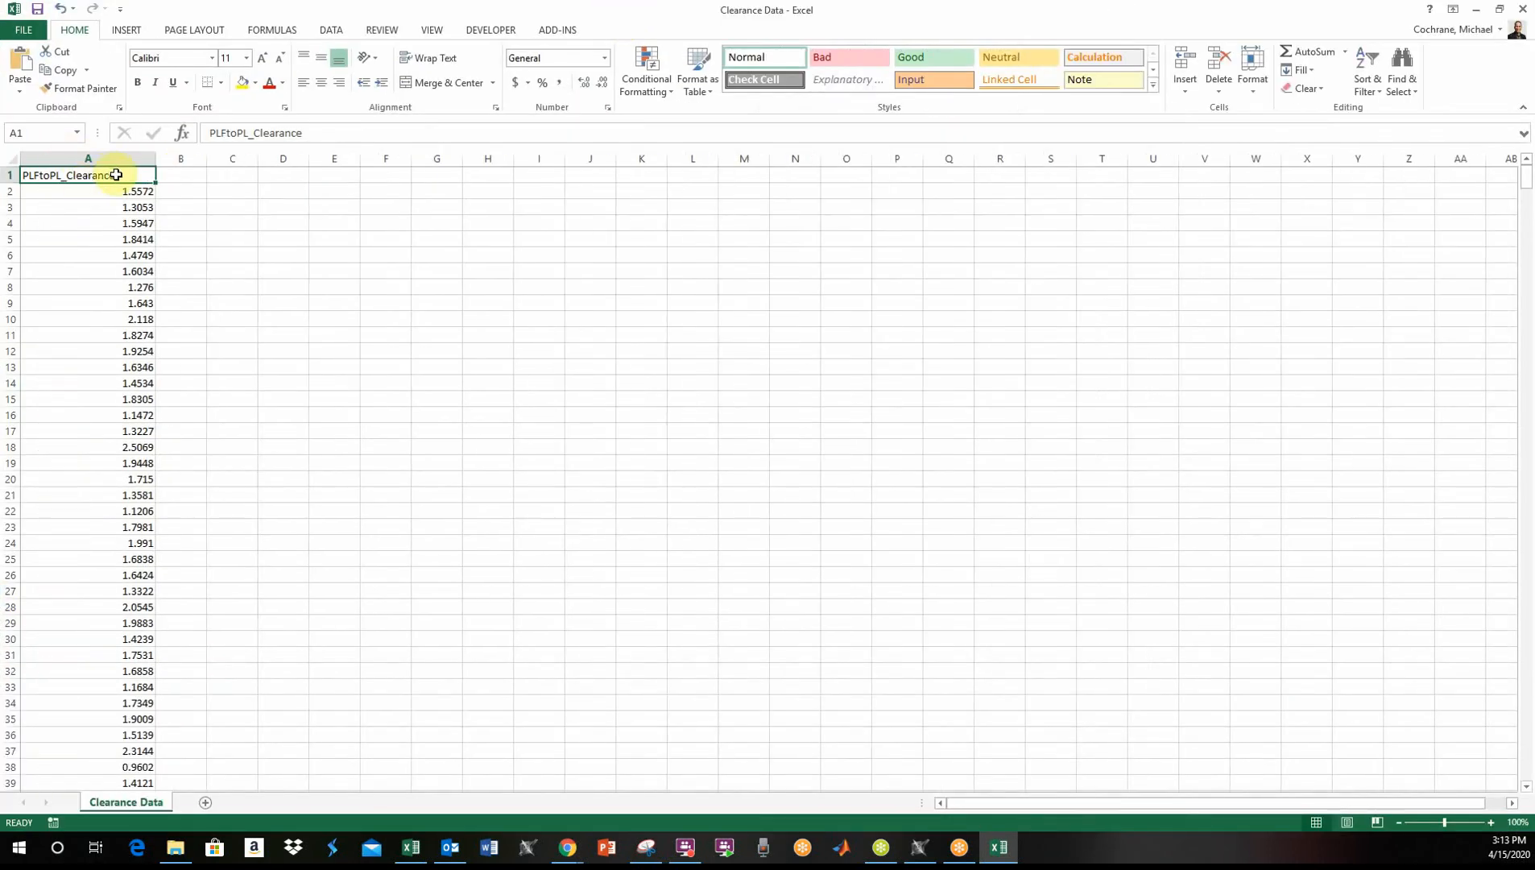
- Add a filter to the PLFtoPL_Clearance column and sort its values from smallest to largest
{"action": "left_click", "coordinate": [1374, 72]}
{"action": "left_click", "coordinate": [1382, 177]}
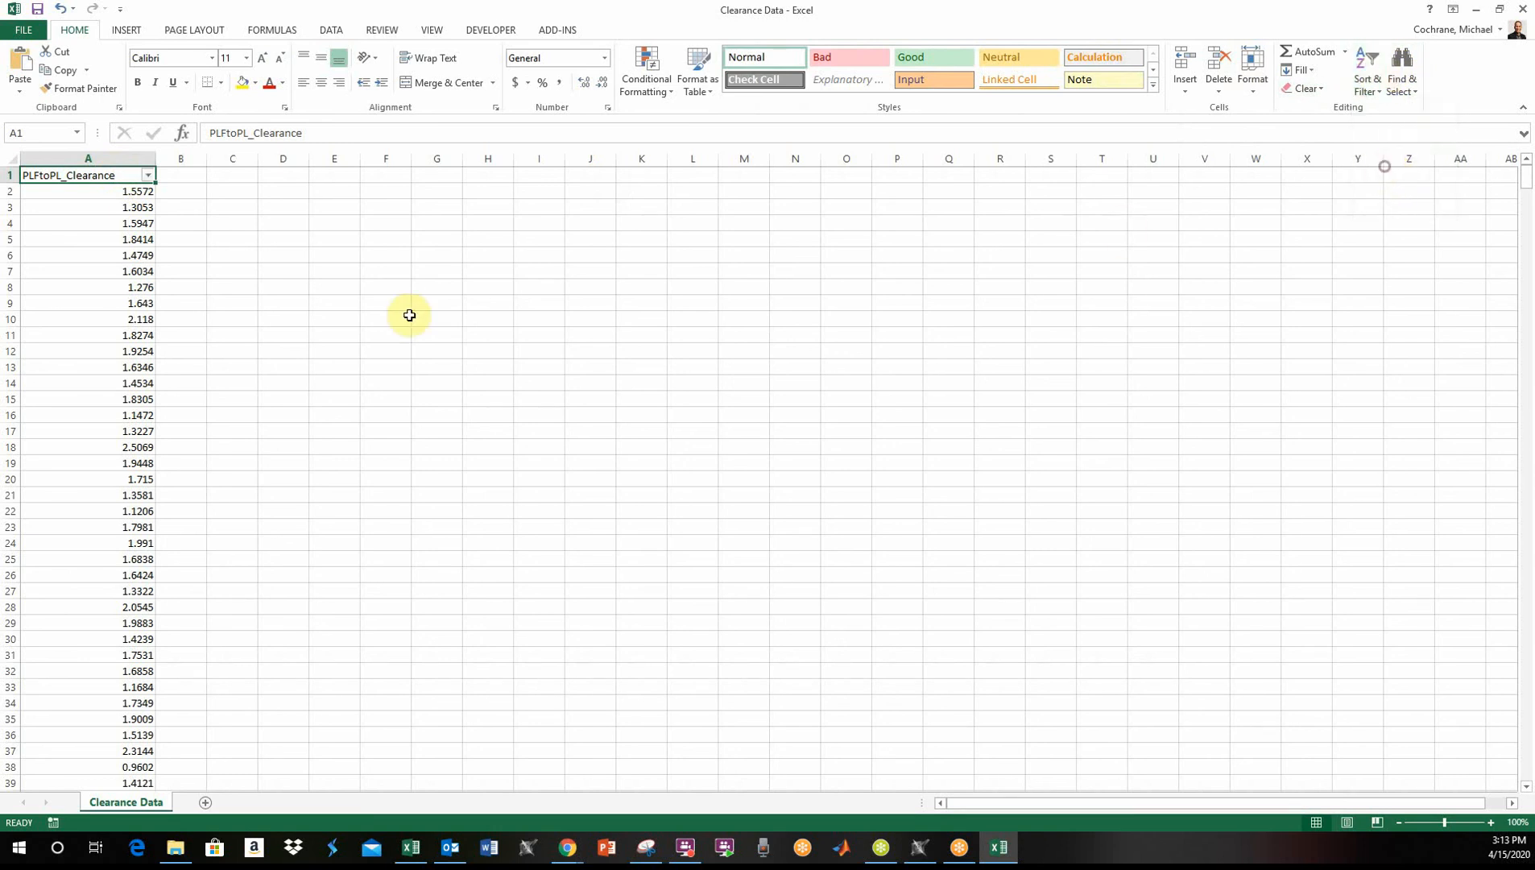
{"action": "left_click", "coordinate": [148, 177]}
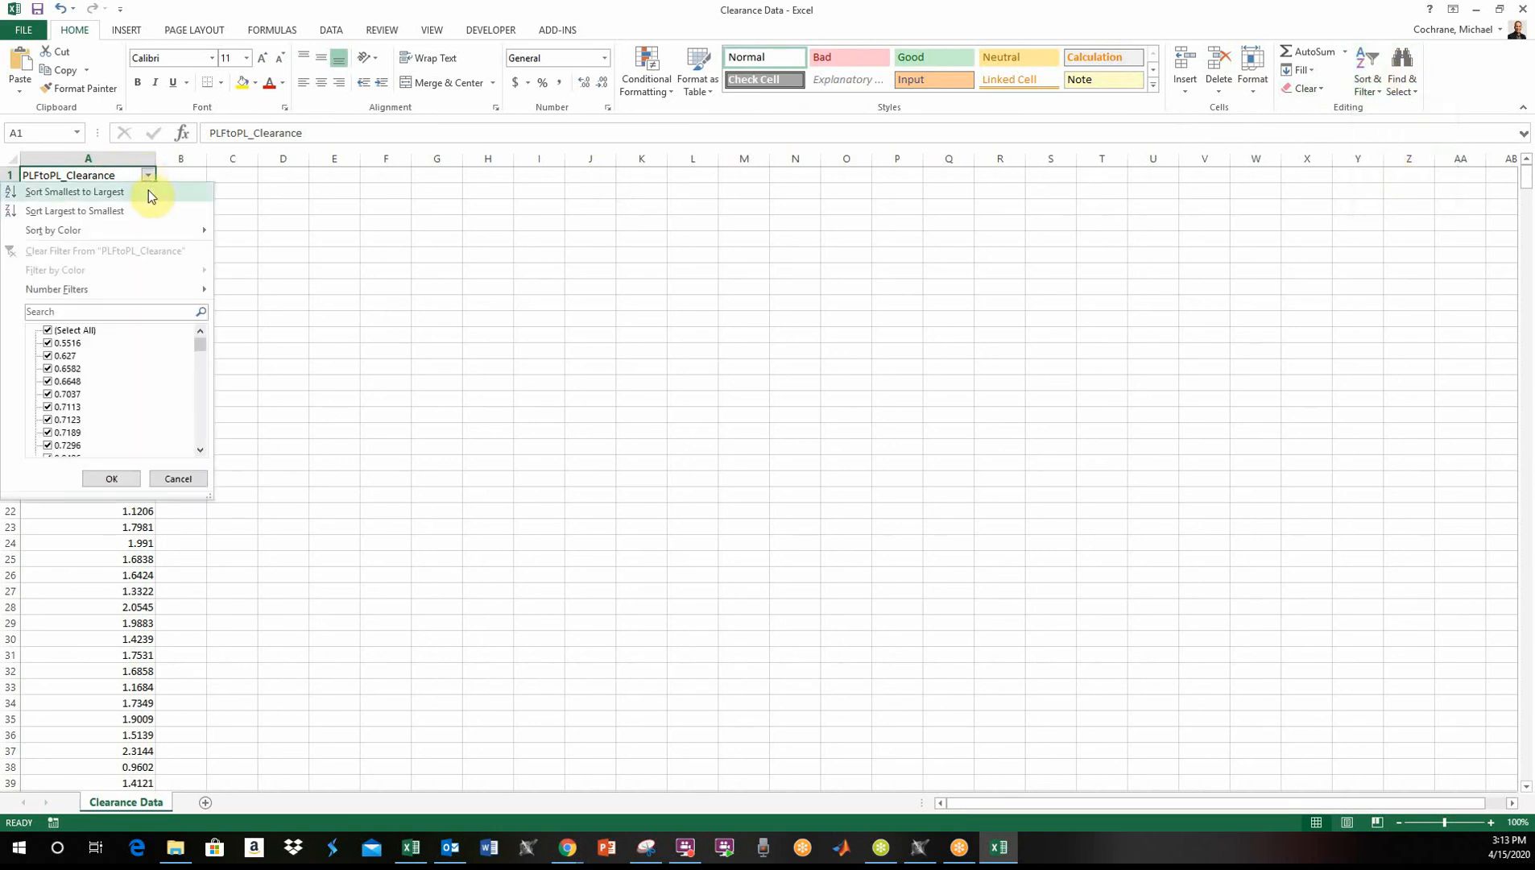
{"action": "left_click", "coordinate": [142, 193]}
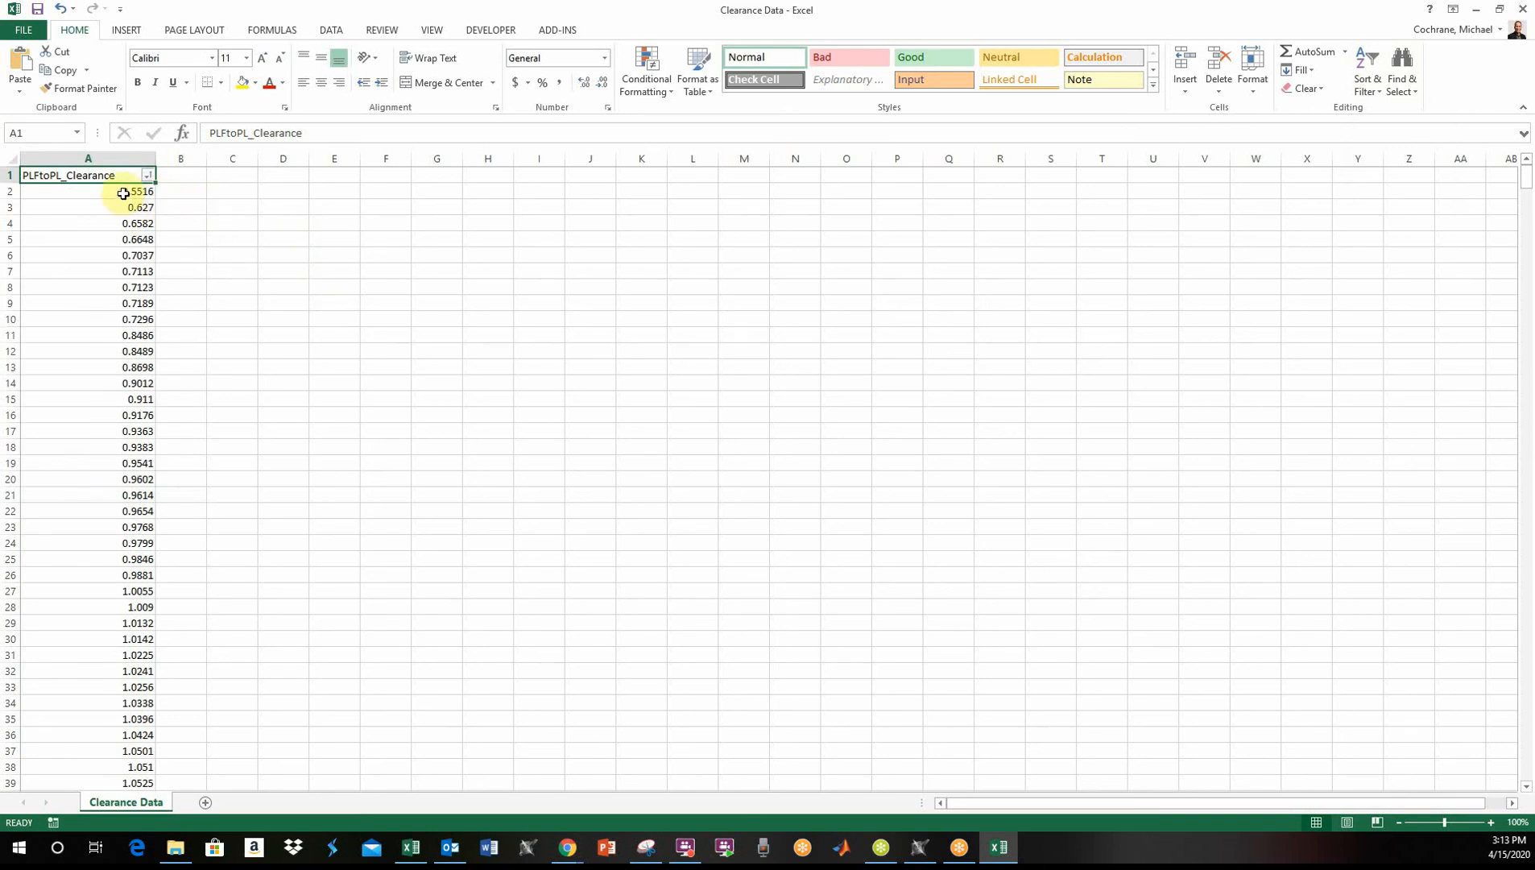
- Select the clearance values below 1 in A2:A26 to check how many runs miss the requirement
{"action": "left_click_drag", "start_coordinate": [123, 195], "coordinate": [108, 581]}
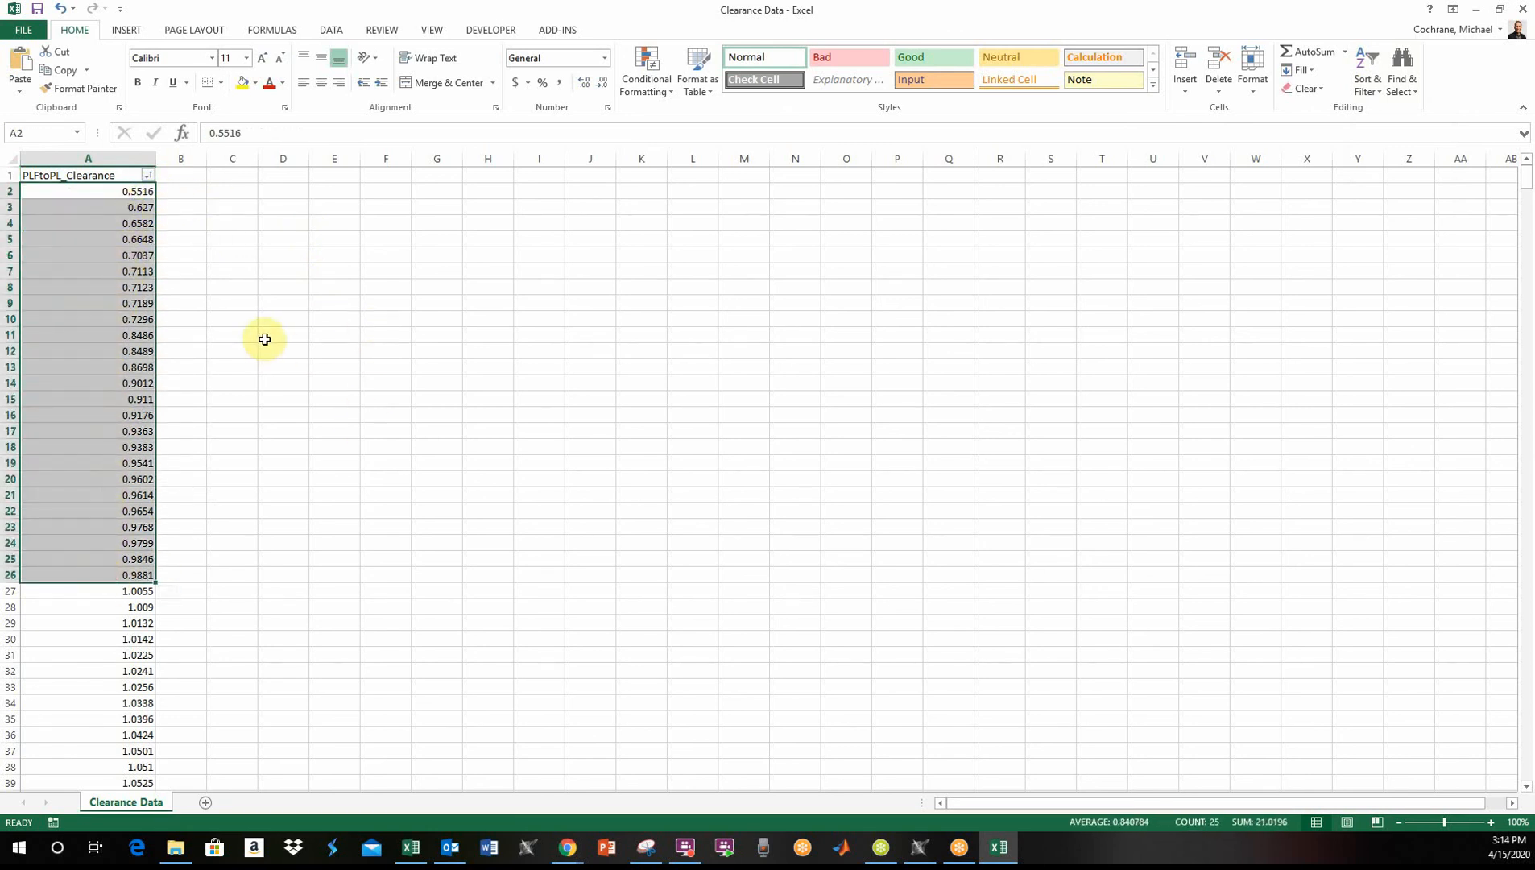
{"action": "left_click", "coordinate": [269, 327]}
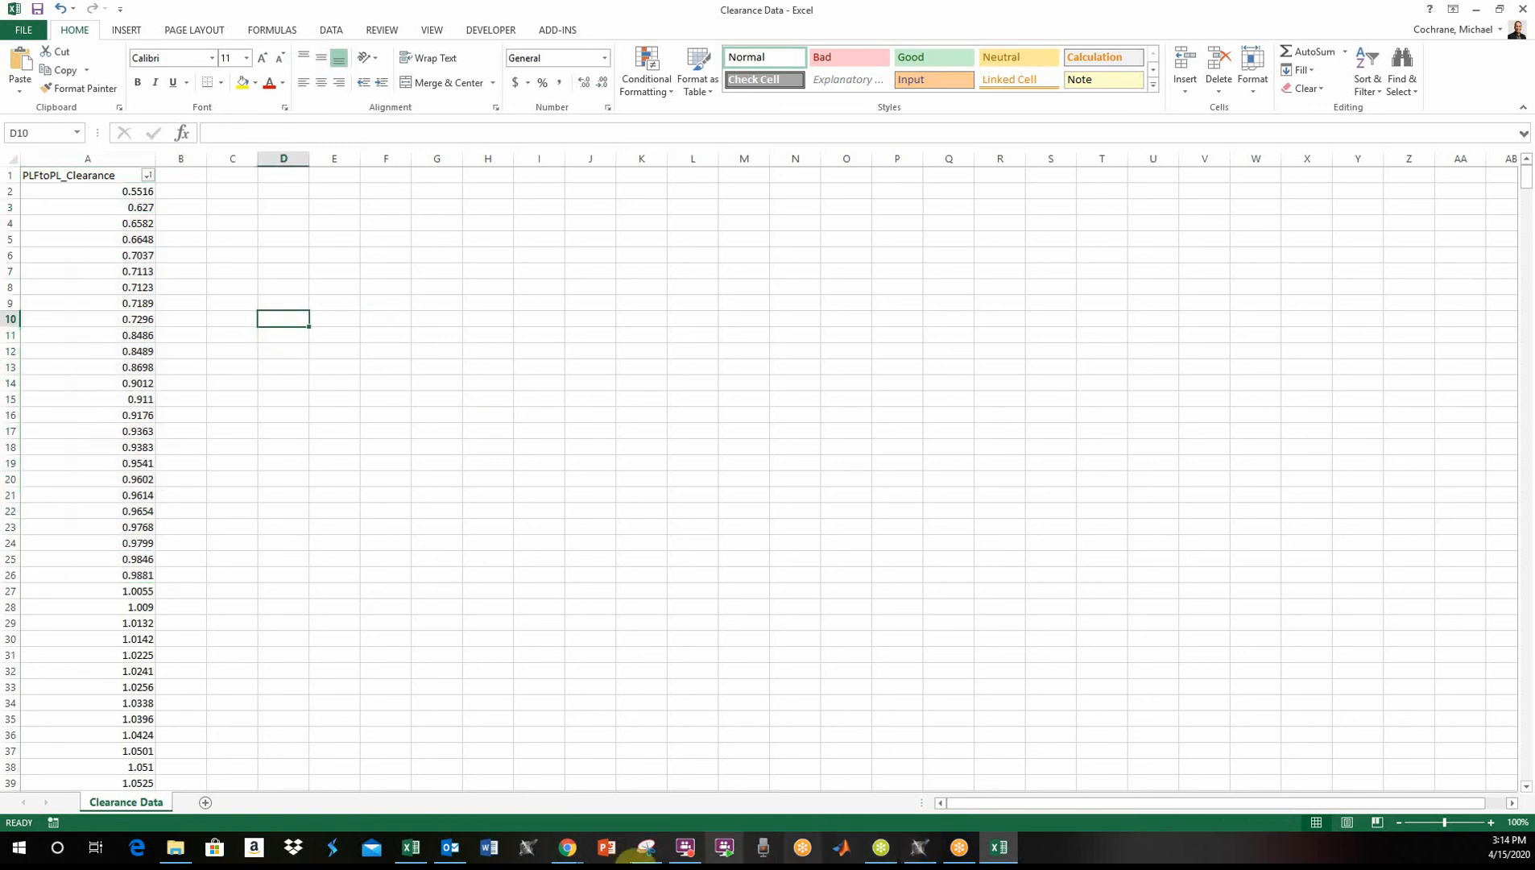
- Switch back to Cameo Systems Modeler, review and close the clearance histogram, and show the envelope clearance parametric diagram
{"action": "left_click", "coordinate": [919, 847]}
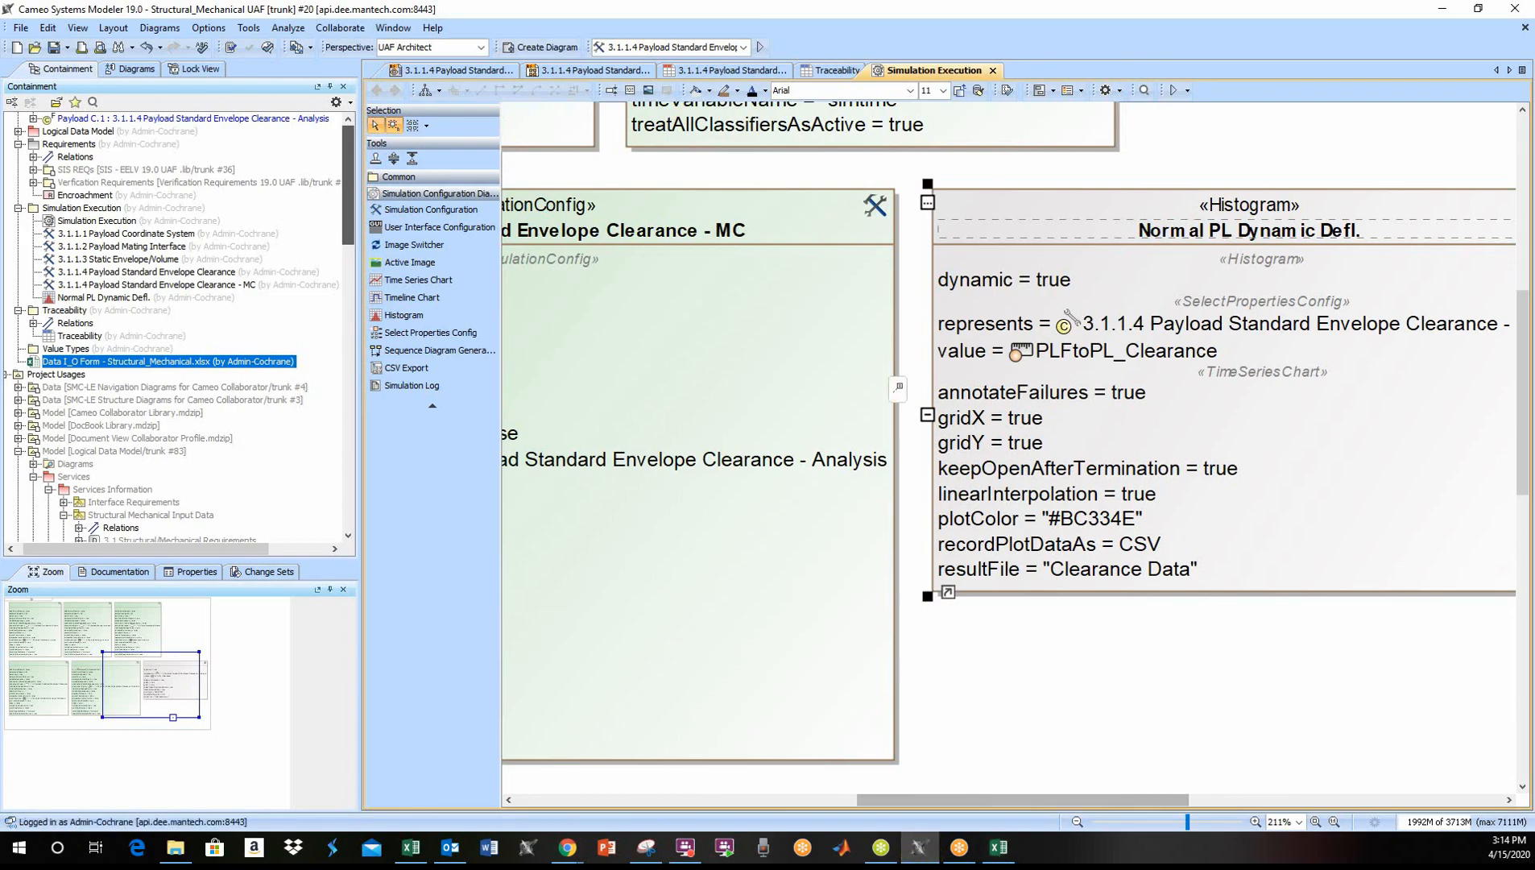
{"action": "left_click_drag", "start_coordinate": [0, 193], "coordinate": [701, 143]}
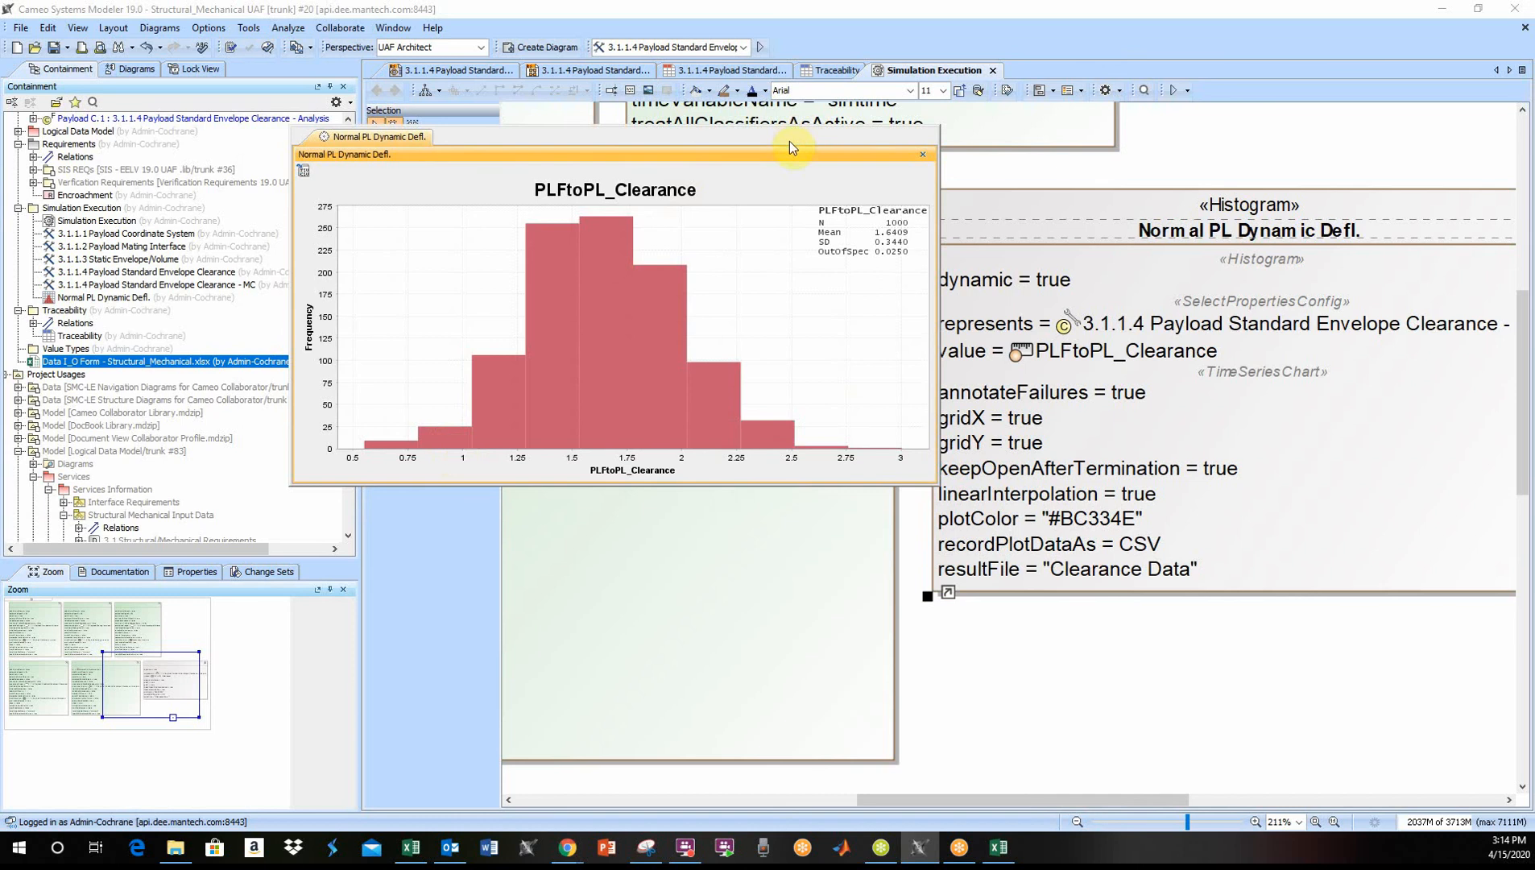
{"action": "left_click_drag", "start_coordinate": [789, 141], "coordinate": [825, 220]}
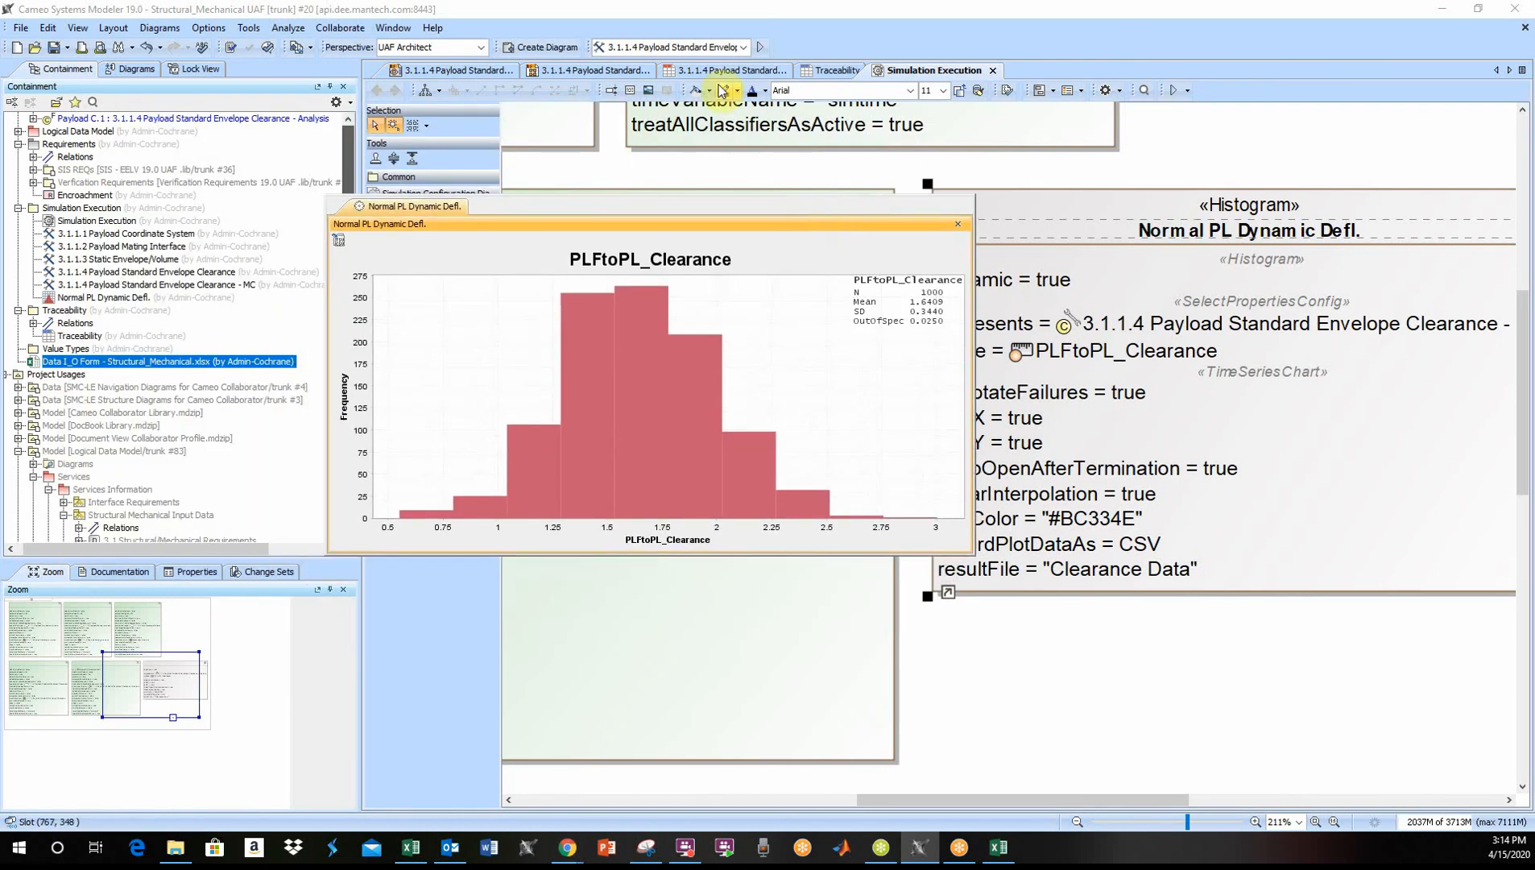
{"action": "left_click", "coordinate": [958, 225]}
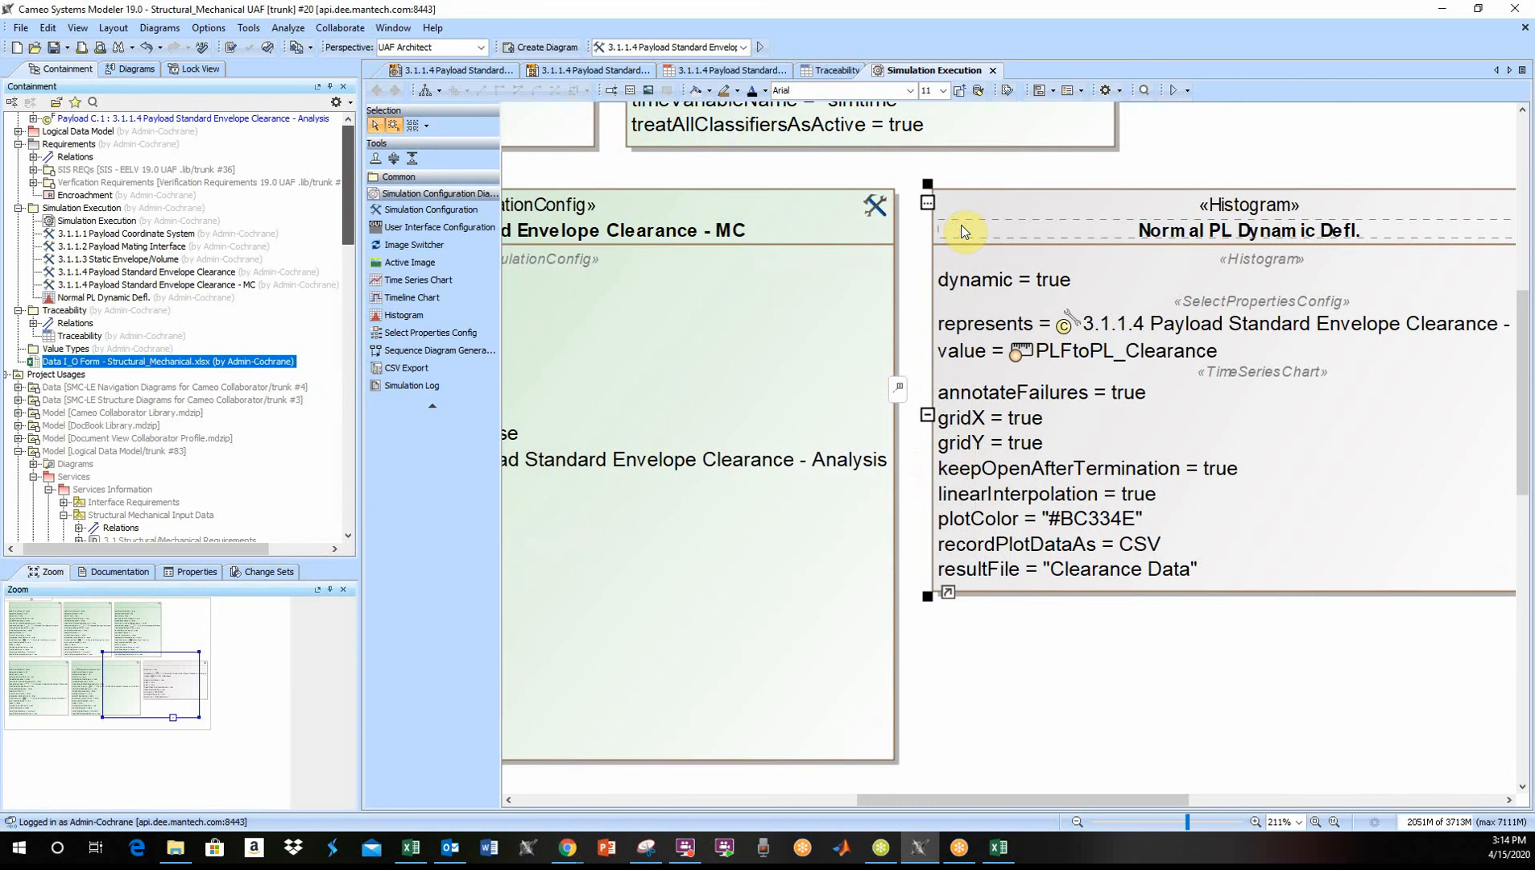
{"action": "left_click", "coordinate": [603, 70]}
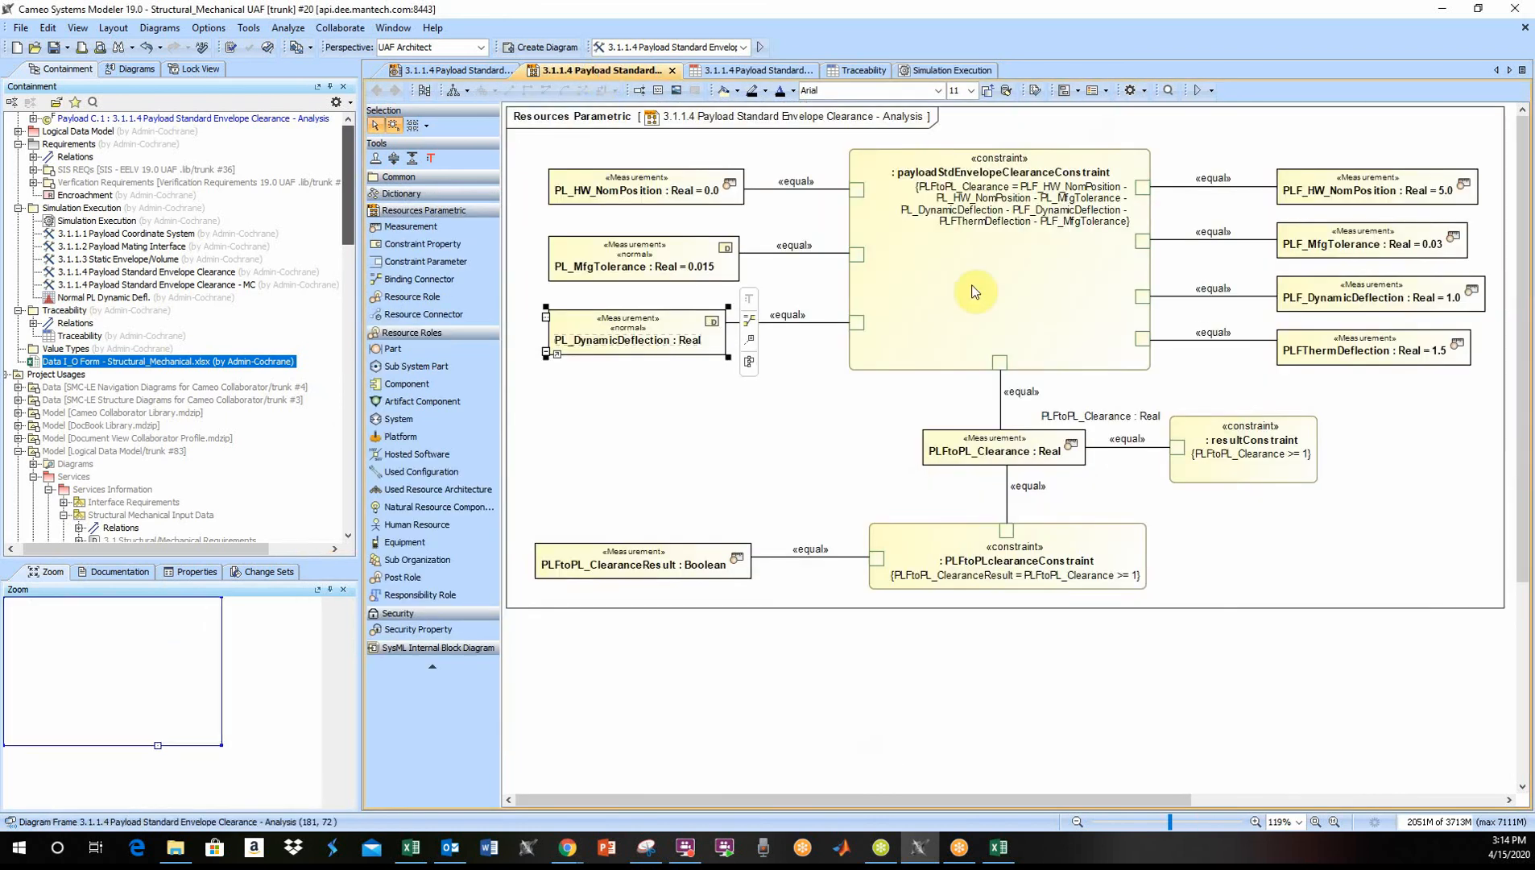